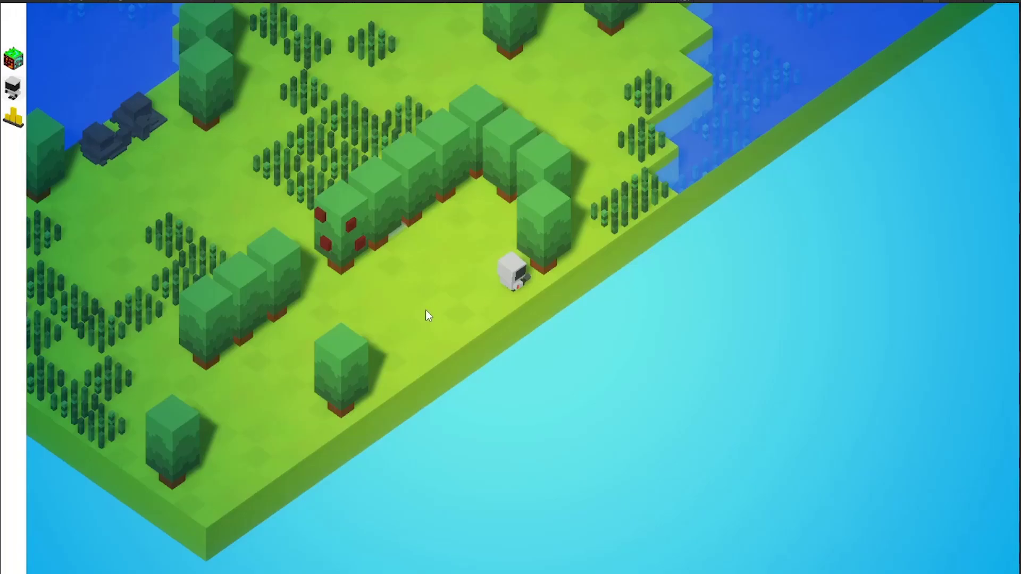
# Walk the astronaut through the grassland to the red-spotted tree at the end of the tree row and harvest it
pyautogui.click(452, 304)
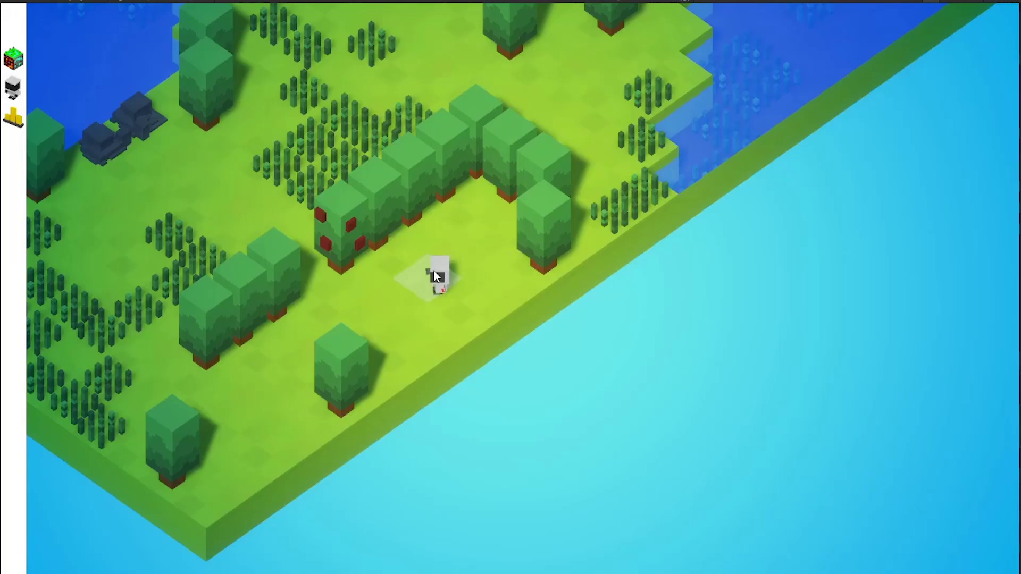
pyautogui.press('a')
pyautogui.press('w')
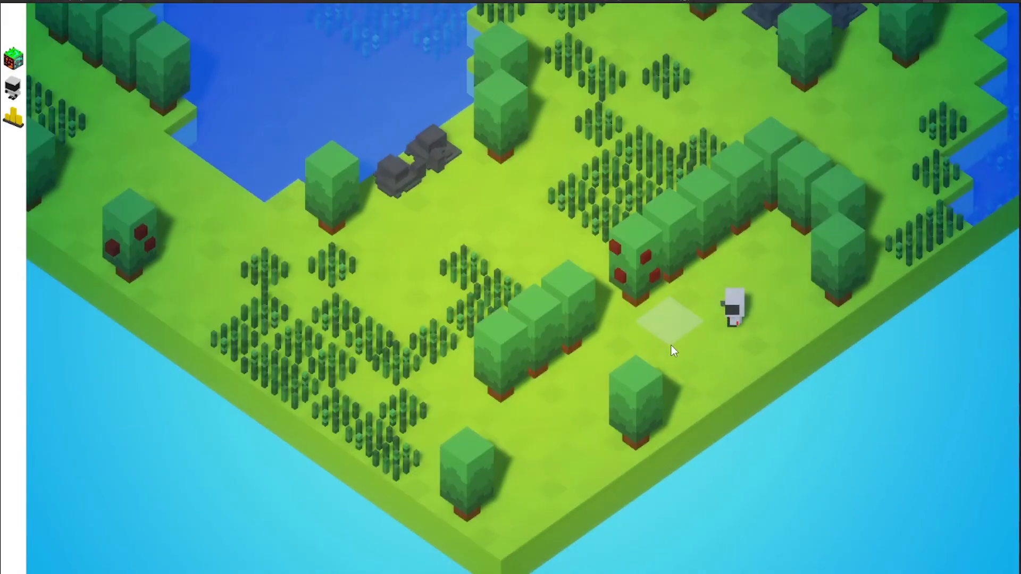
pyautogui.click(641, 299)
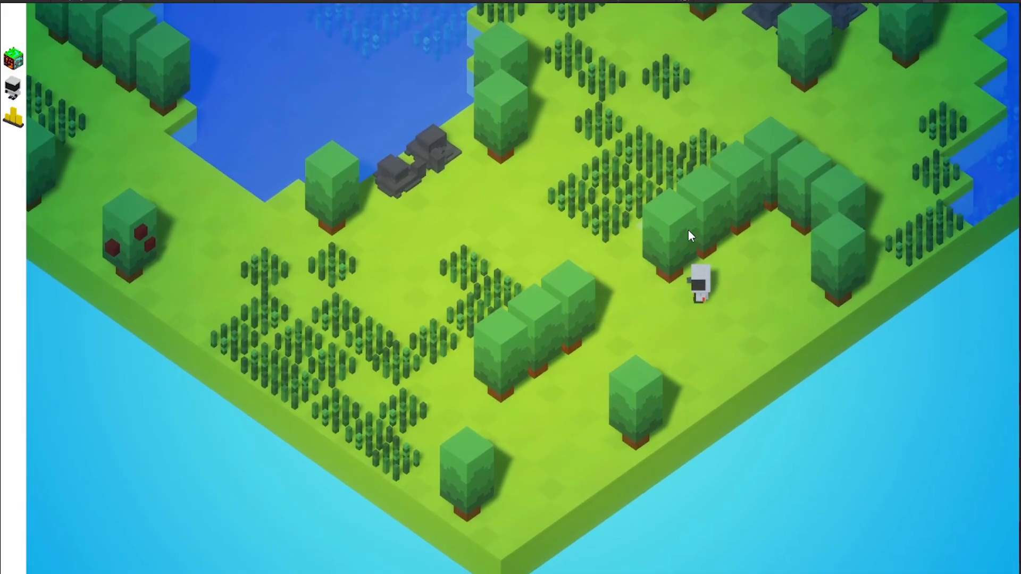
pyautogui.click(694, 357)
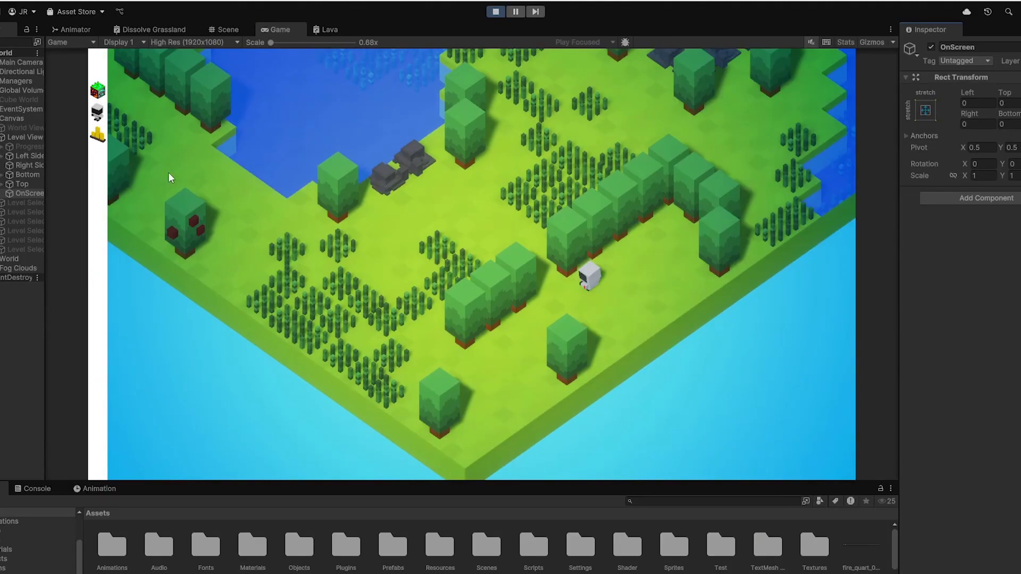
# Add a UI Slider under the OnScreen object and clear the source image of its fill
pyautogui.rightClick(33, 195)
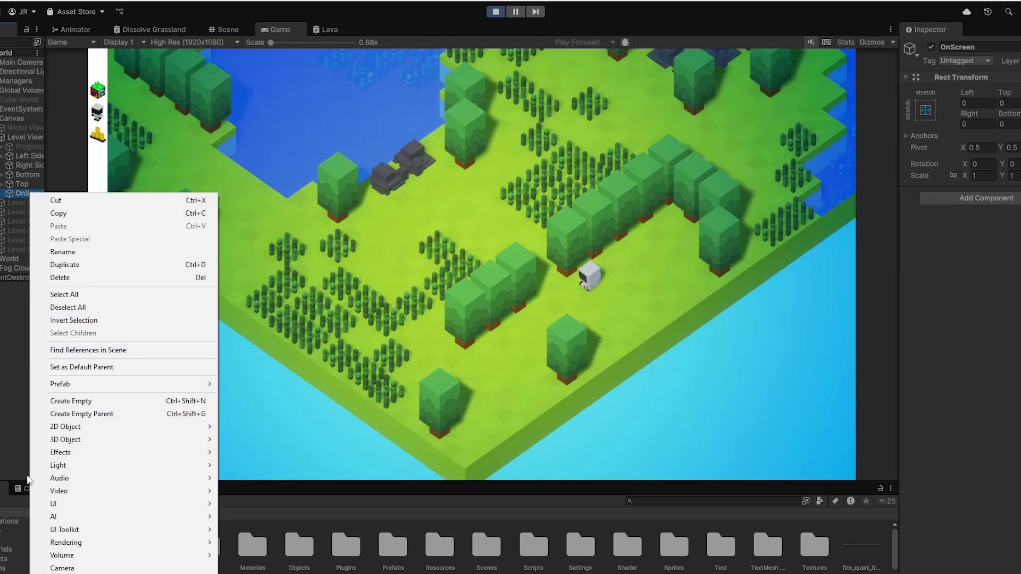
pyautogui.moveTo(139, 506)
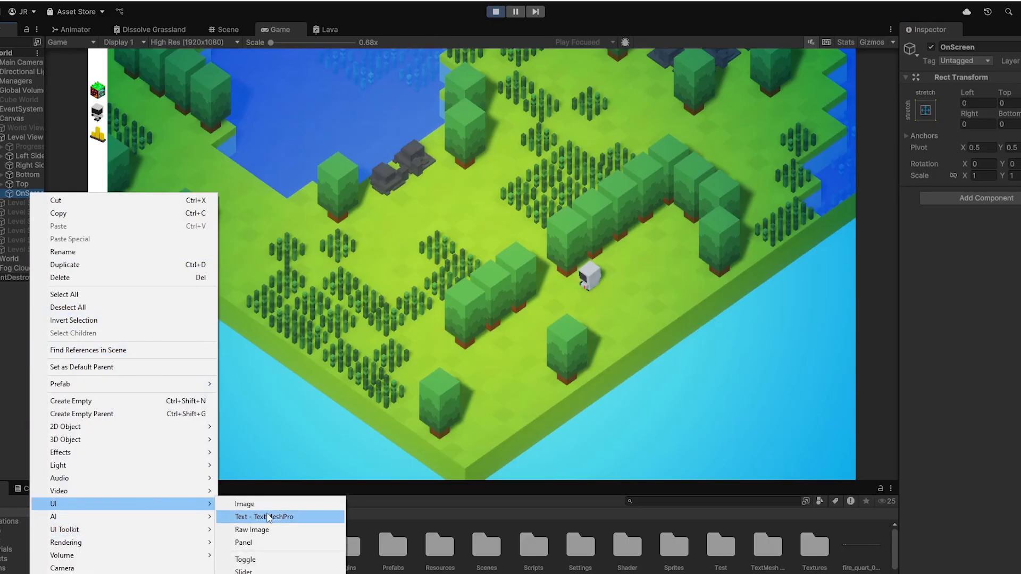
pyautogui.click(301, 571)
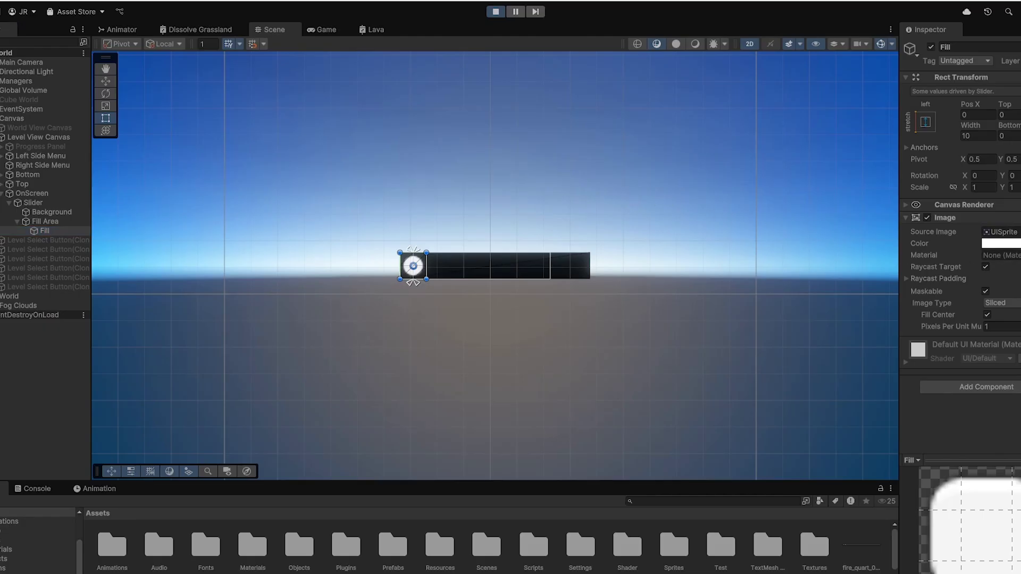
pyautogui.press('Delete')
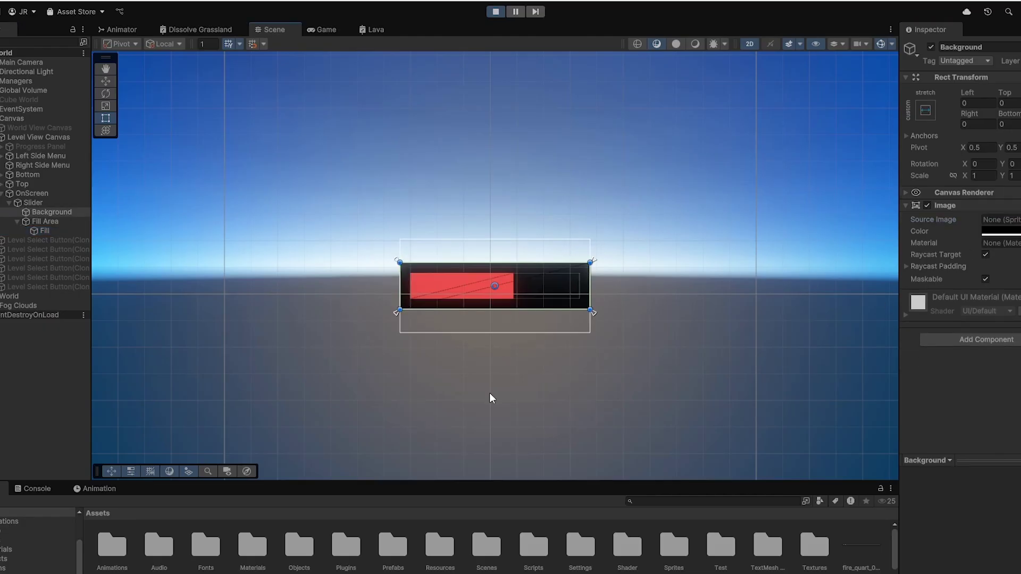
# Check the slider's placement in the Game view while walking the astronaut to a nearby tile, and return to the Scene view
pyautogui.moveTo(560, 409); pyautogui.dragTo(558, 399, button='middle')
pyautogui.click(321, 30)
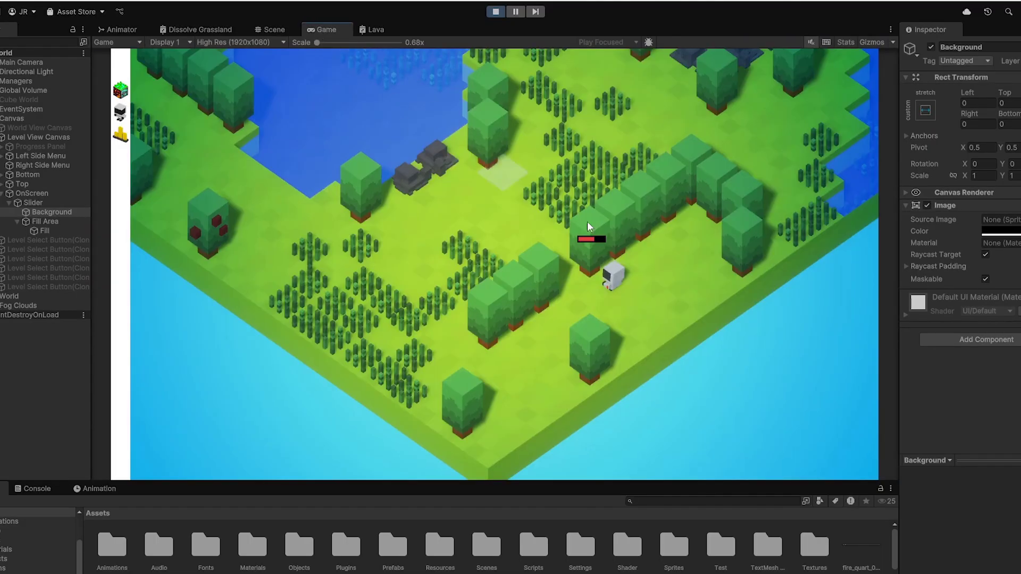
pyautogui.click(645, 293)
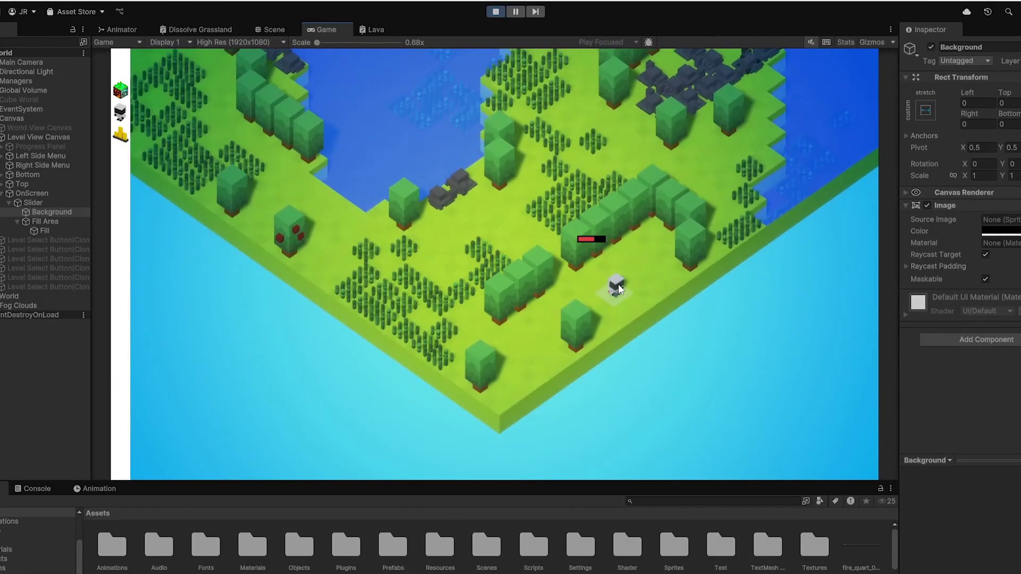
pyautogui.click(283, 30)
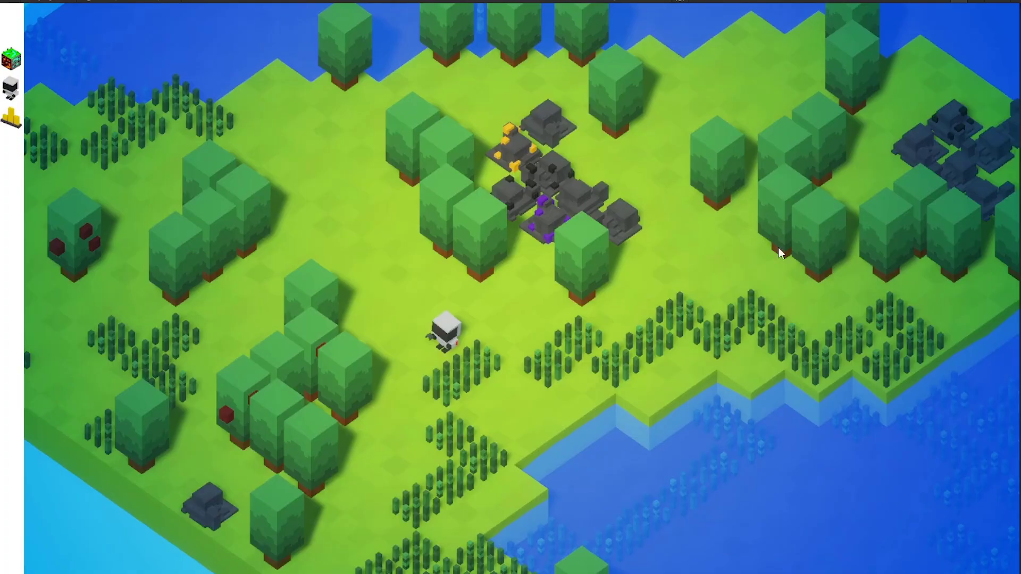
# Walk the astronaut to the tree just below the rock cluster and start harvesting it
pyautogui.click(487, 317)
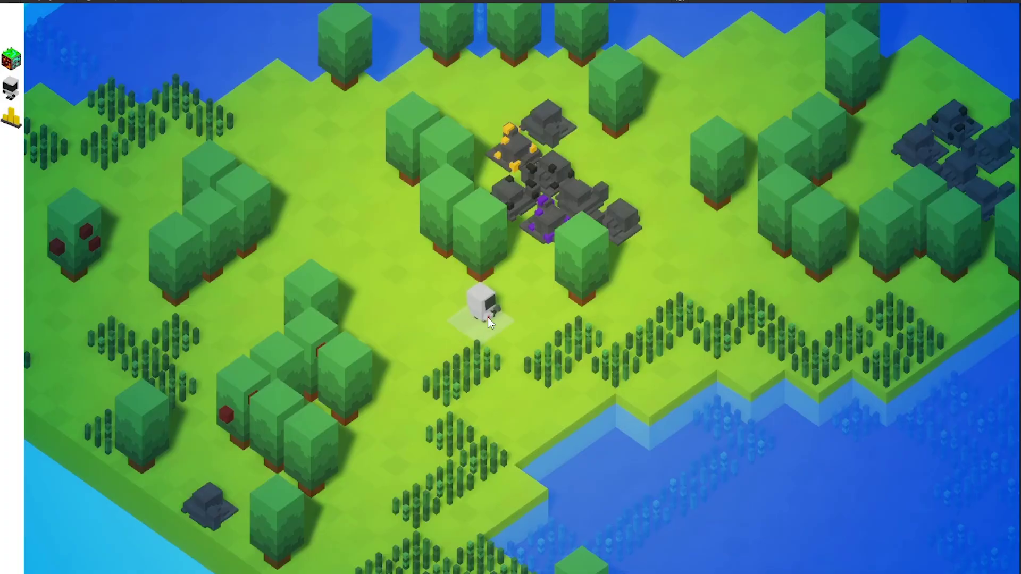
pyautogui.click(472, 282)
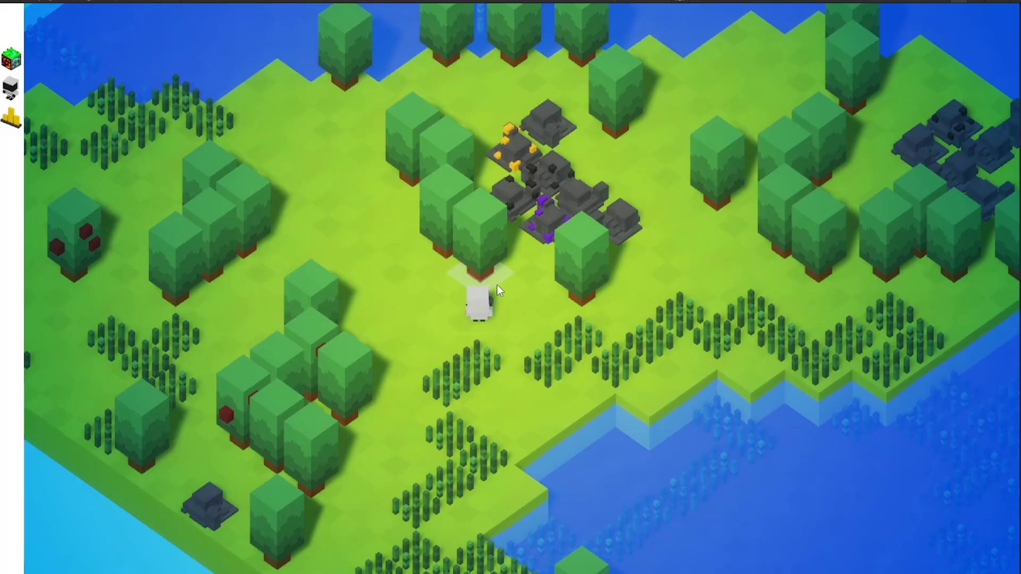
pyautogui.click(493, 275)
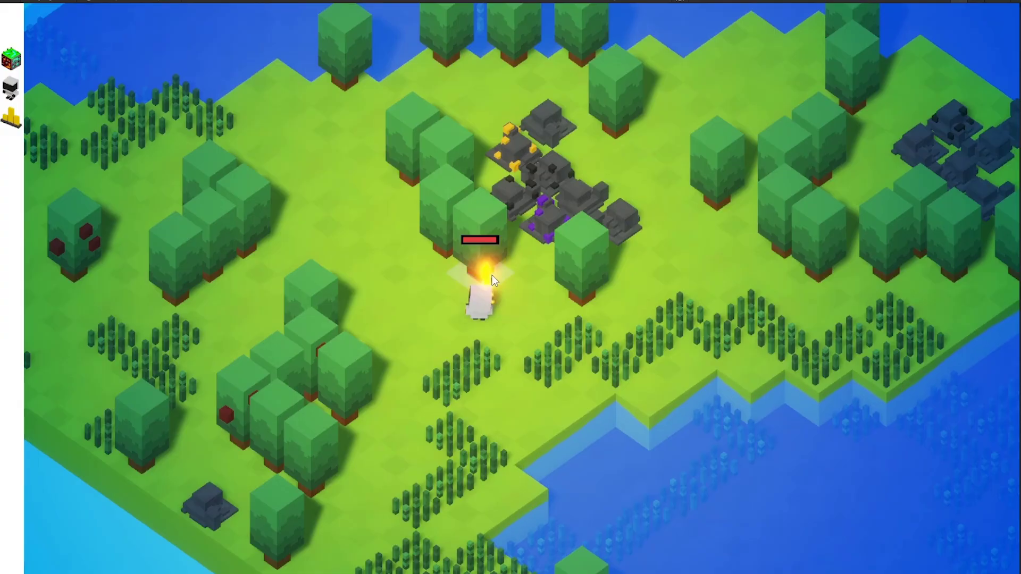
# Move and zoom the camera away from the harvesting astronaut to examine how the harvest bar's position responds
pyautogui.press('d')
pyautogui.press('s')
pyautogui.scroll(-1, 536, 288)
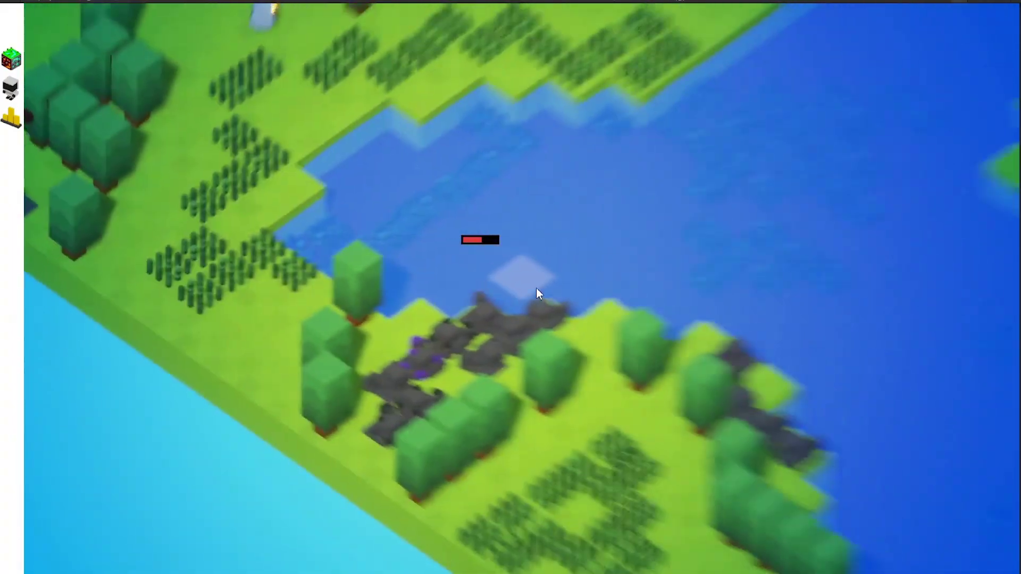
pyautogui.press('d')
pyautogui.scroll(-4, 536, 288)
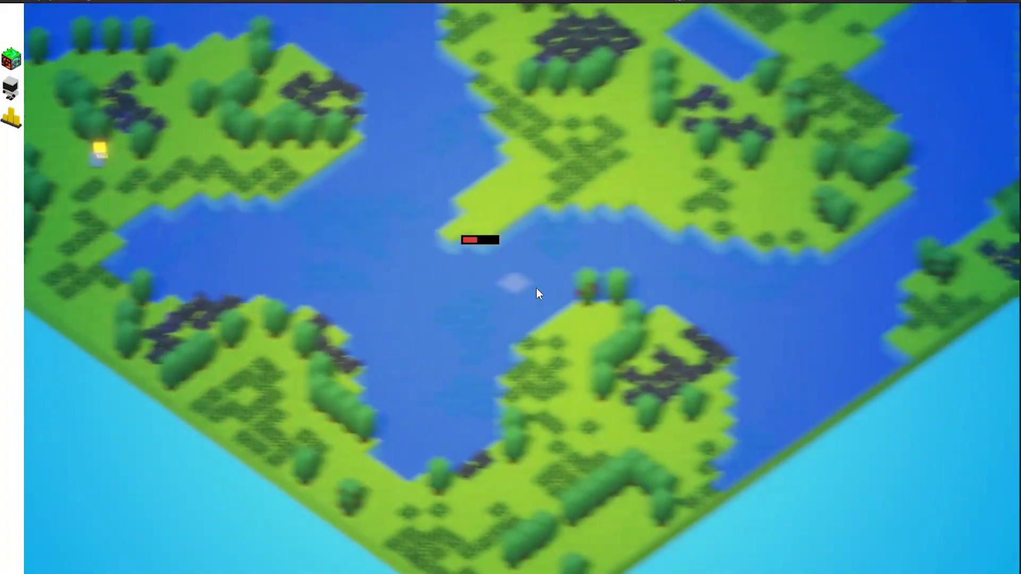
pyautogui.press('w')
pyautogui.scroll(4, 536, 288)
pyautogui.press('a')
pyautogui.scroll(-4, 544, 308)
pyautogui.press('w')
pyautogui.scroll(4, 556, 297)
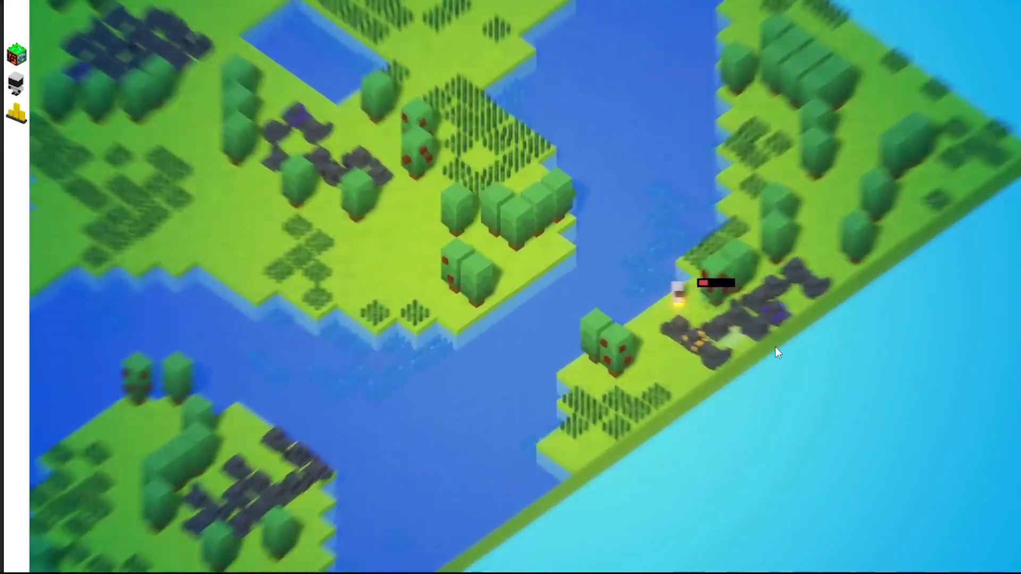
# Examine whether the harvest bar follows its target while moving and zooming the camera around the island's eastern corner
pyautogui.press('d')
pyautogui.scroll(-5, 775, 347)
pyautogui.press('w')
pyautogui.press('d')
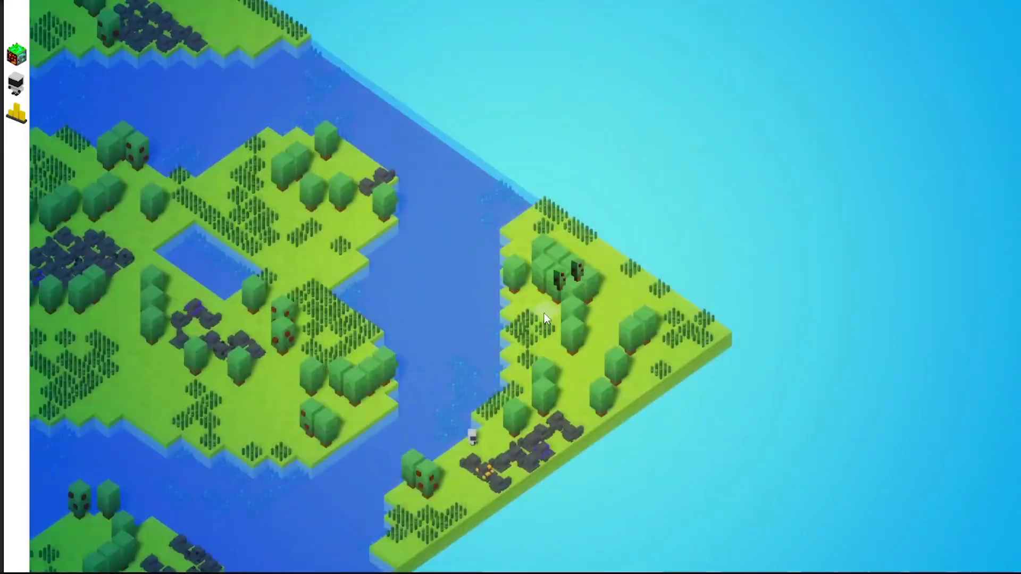
pyautogui.press('a')
pyautogui.press('s')
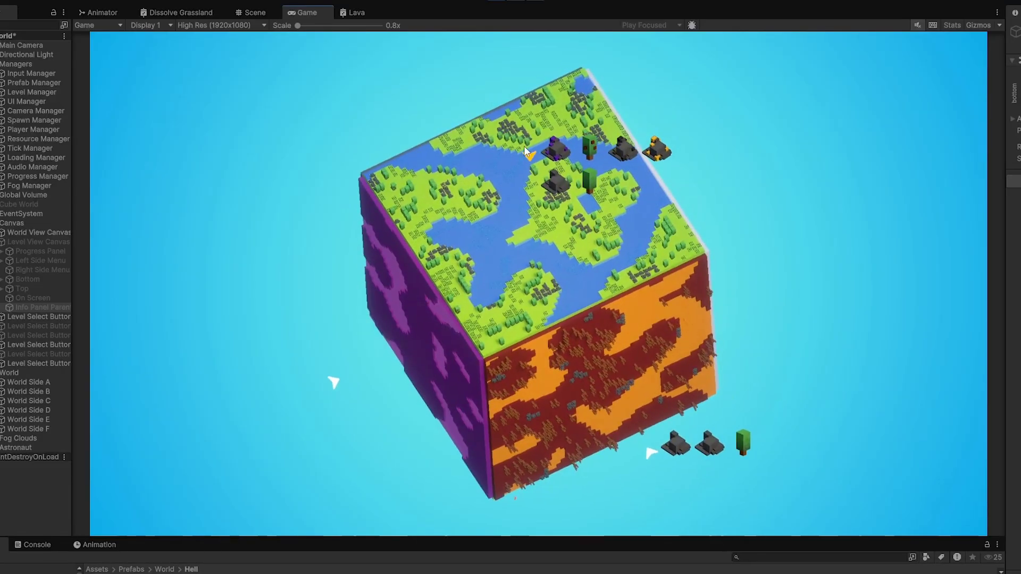
# Enter the grassland side of the cube world and close the Current Progress panel
pyautogui.click(525, 145)
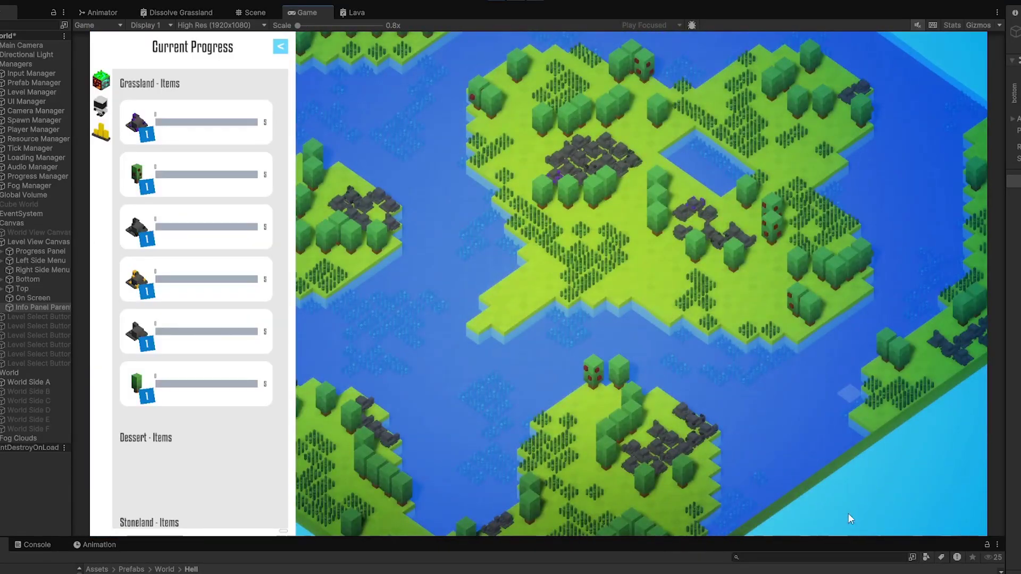
pyautogui.press('w')
pyautogui.press('a')
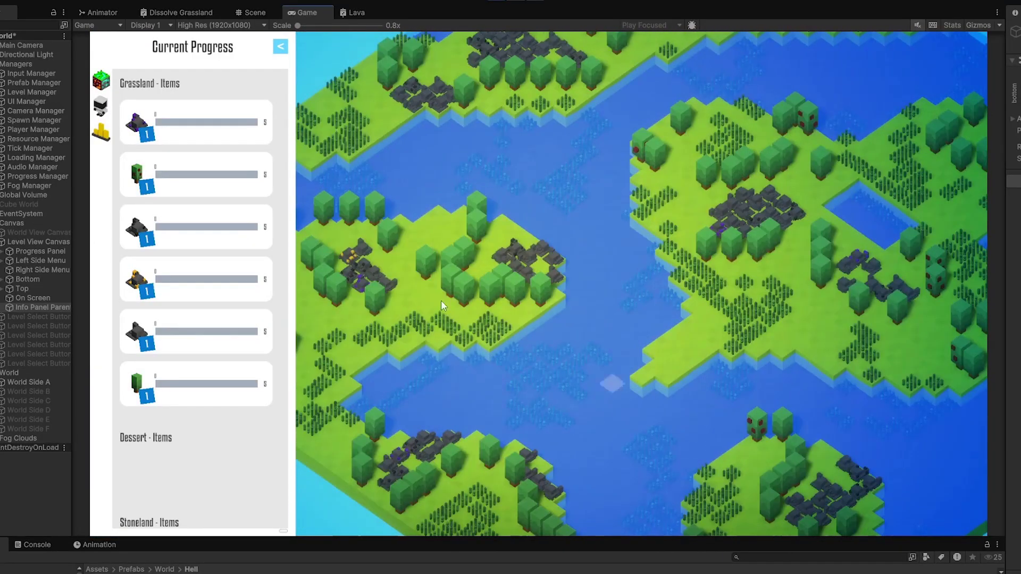
pyautogui.click(280, 47)
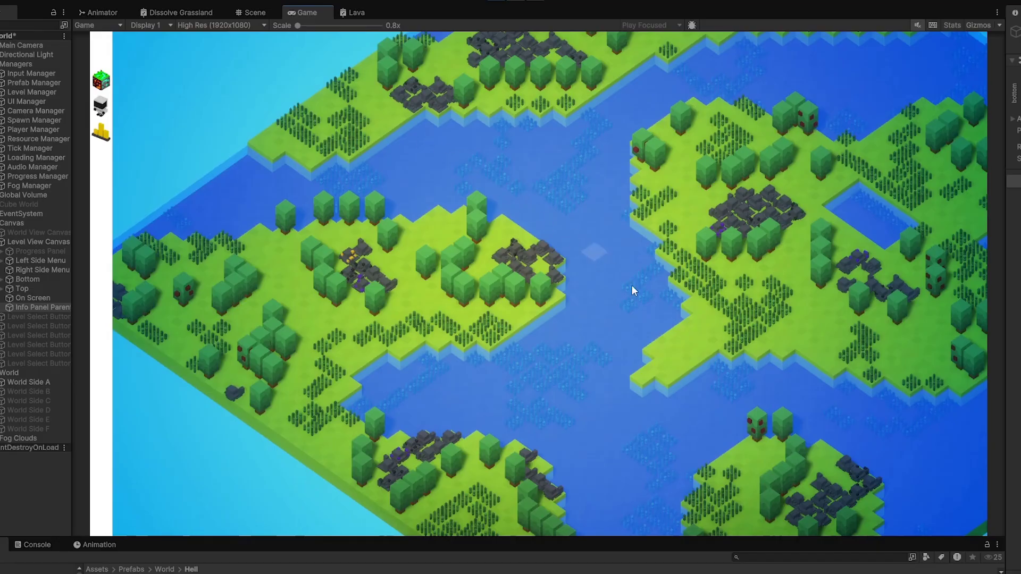
# Examine the trees, rock clusters and islands across the grassland level at close and wide camera distances
pyautogui.scroll(5, 617, 324)
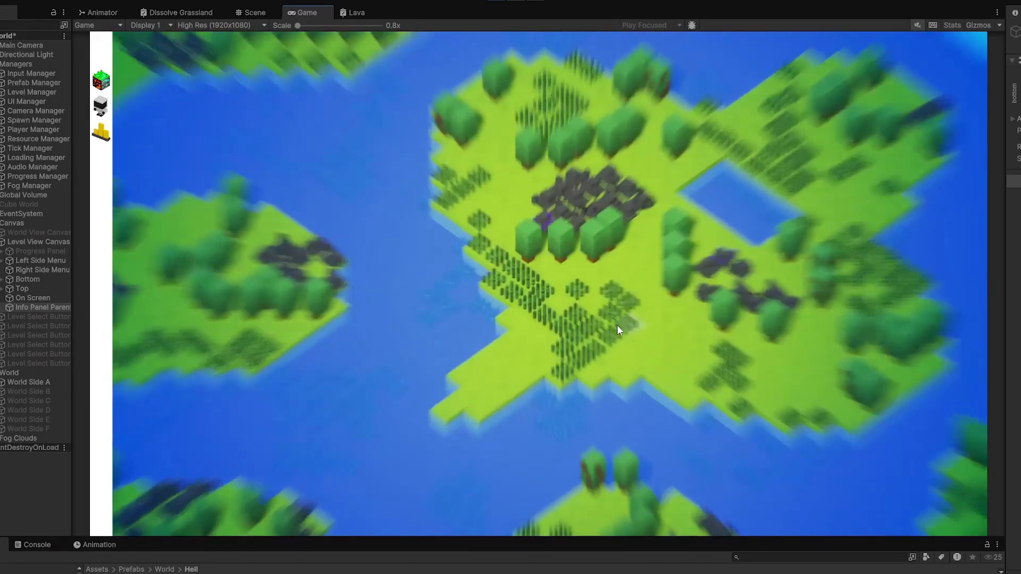
pyautogui.press('s')
pyautogui.press('w')
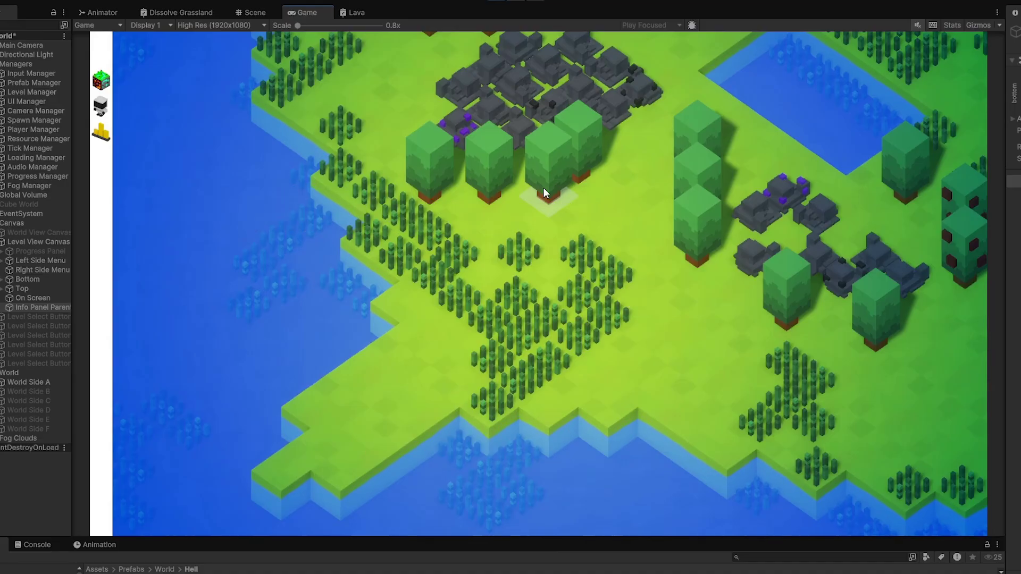
pyautogui.press('w')
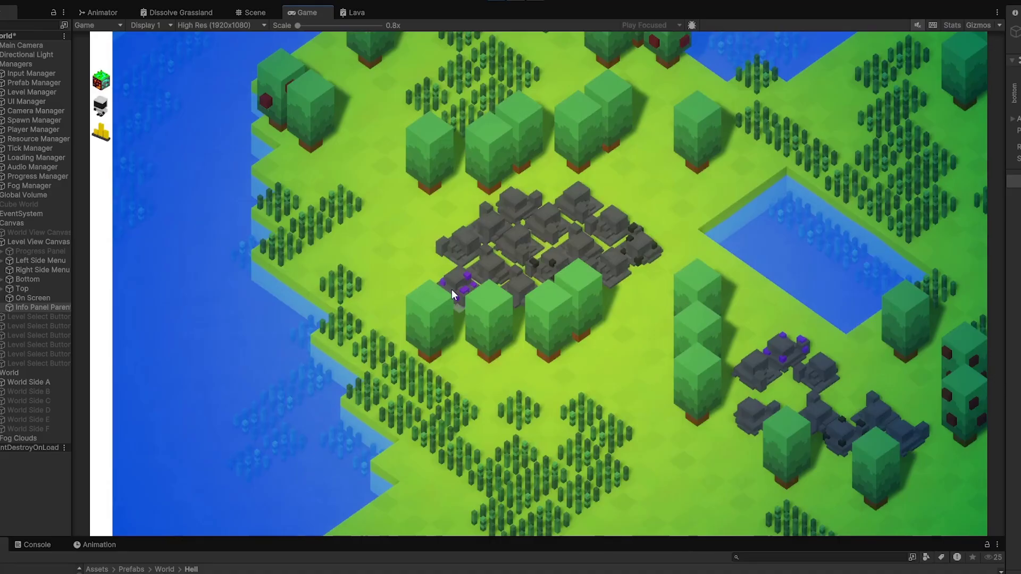
pyautogui.press('w')
pyautogui.press('d')
pyautogui.press('s')
pyautogui.press('a')
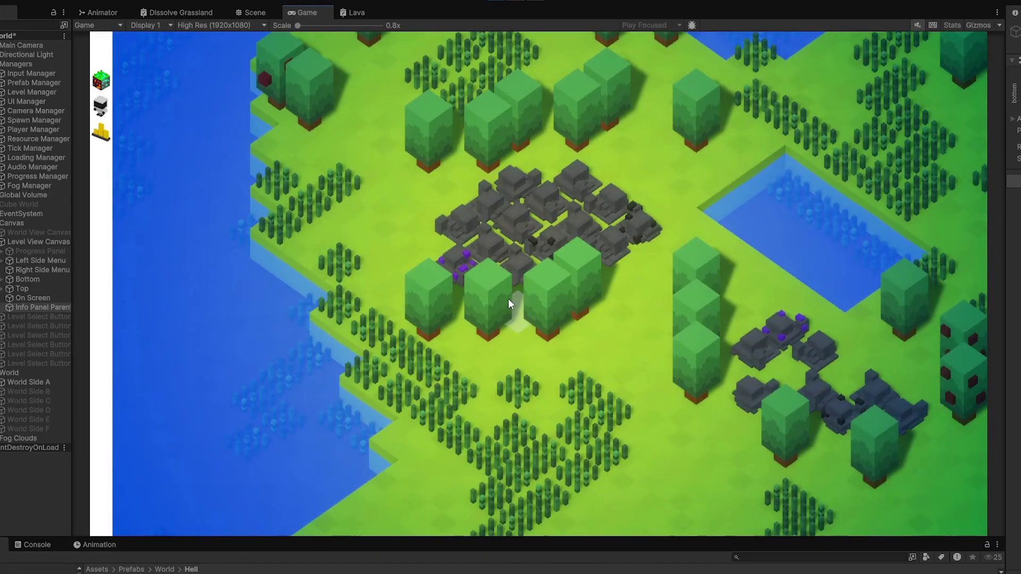
pyautogui.scroll(-5, 509, 298)
pyautogui.press('s')
pyautogui.press('w')
pyautogui.press('a')
pyautogui.press('d')
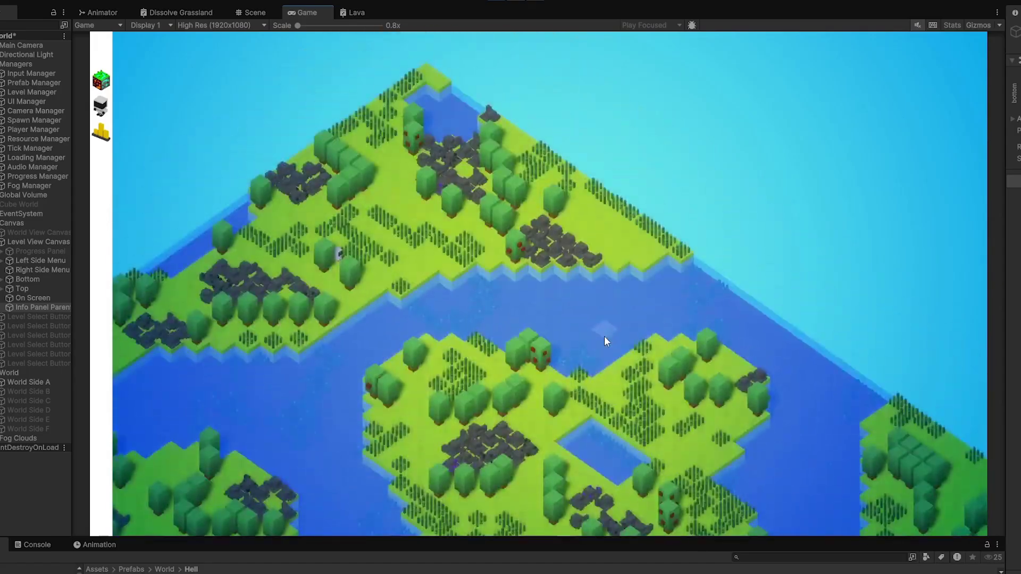
pyautogui.press('a')
pyautogui.press('s')
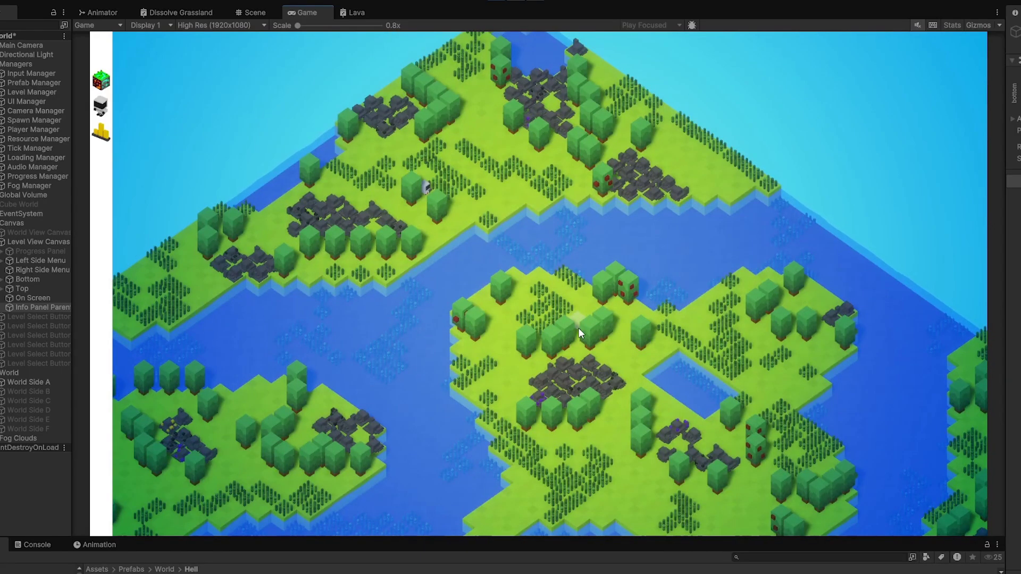
# Stop play mode and resize the Info Panel Parent rectangle at the canvas's bottom-right corner
pyautogui.hotkey('ctrl', 'p')
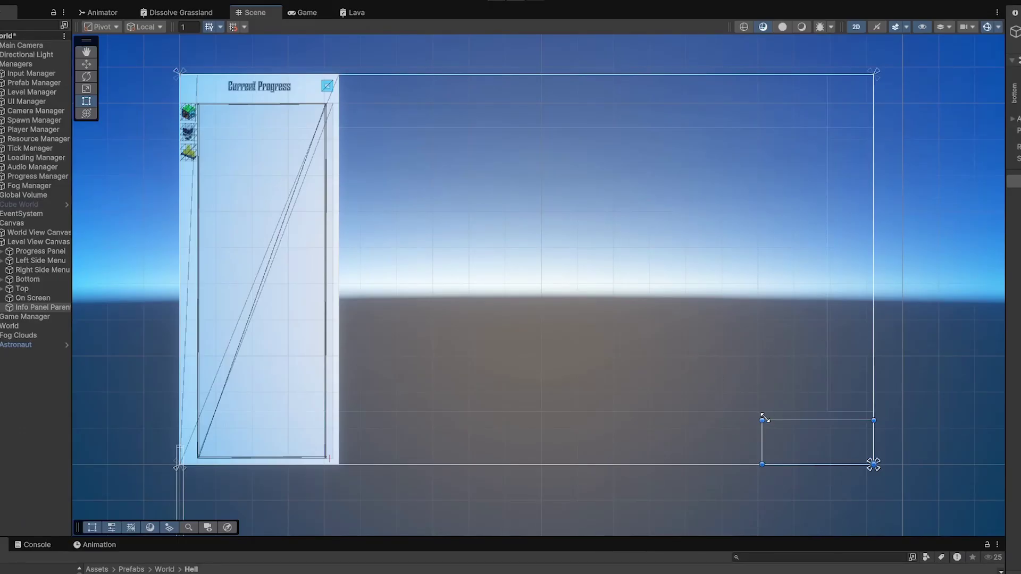
pyautogui.moveTo(765, 418); pyautogui.dragTo(761, 423)
pyautogui.moveTo(727, 355); pyautogui.dragTo(683, 300, button='middle')
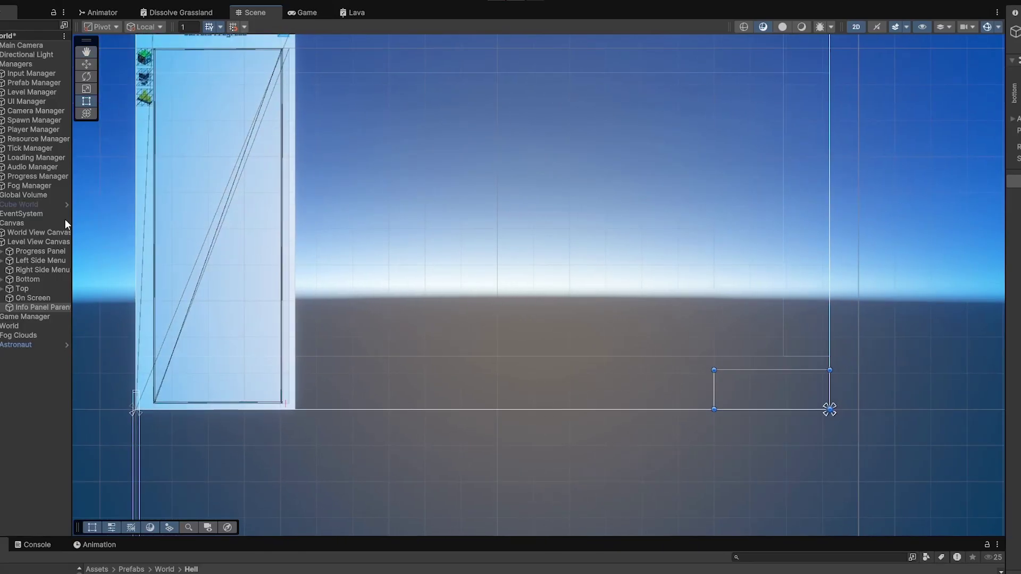
# Add a UI Panel inside the Info Panel Parent and clear its source image
pyautogui.rightClick(32, 307)
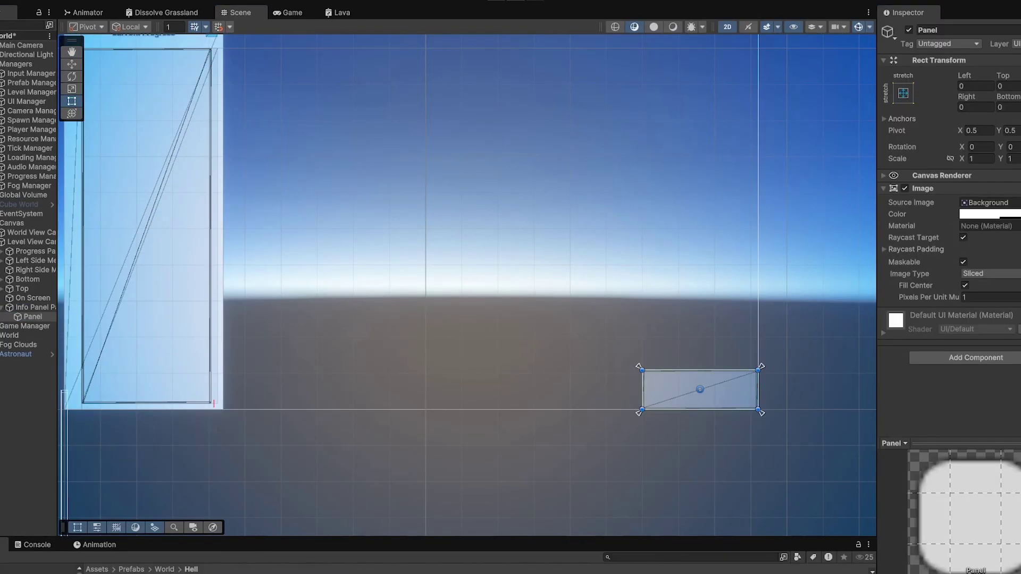
pyautogui.press('Delete')
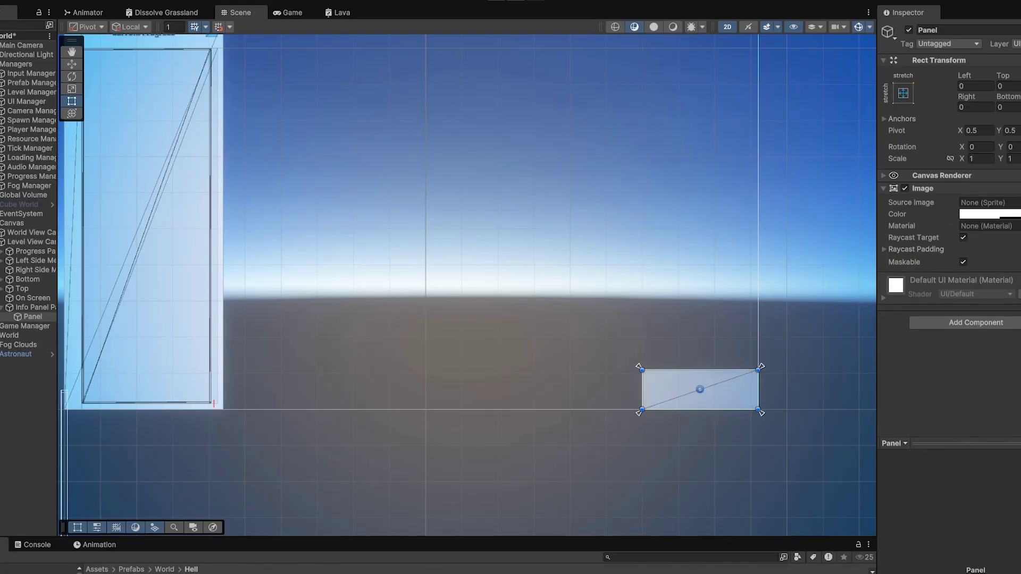
# Set the new panel's left, top and right offsets to 16
pyautogui.click(966, 85)
pyautogui.write('16')
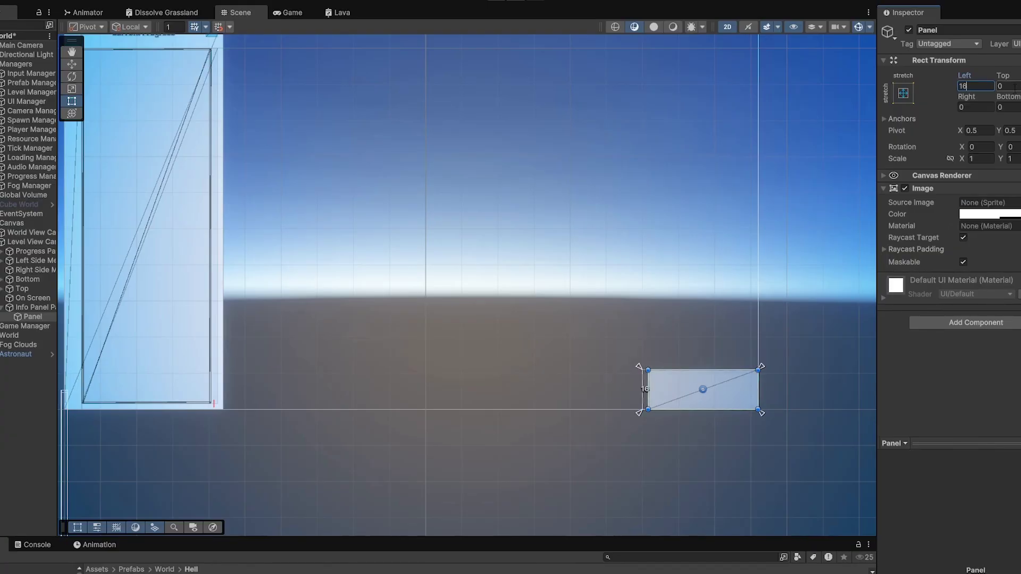
pyautogui.press('Tab')
pyautogui.write('16')
pyautogui.press('Tab')
pyautogui.write('16')
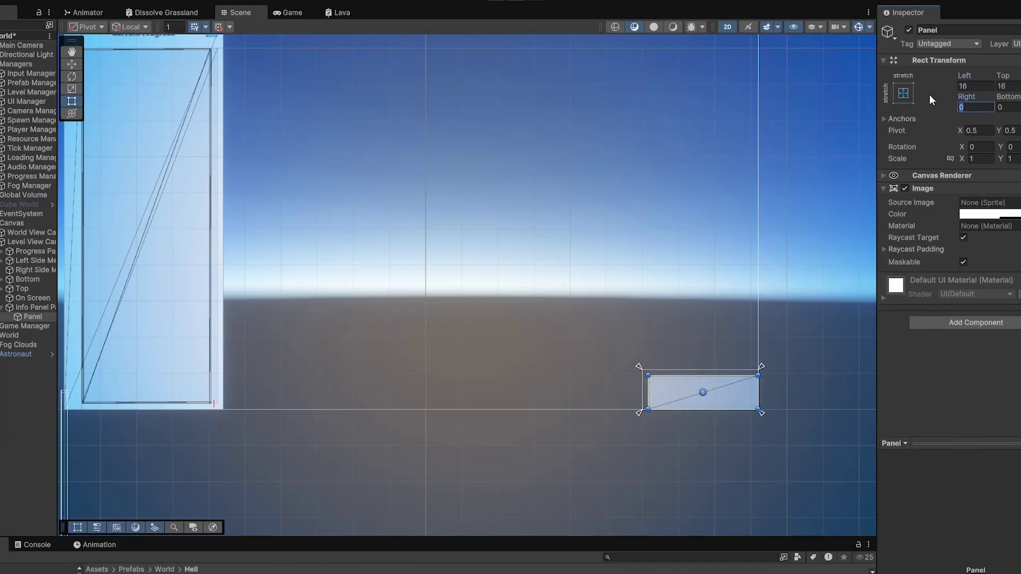
pyautogui.press('Tab')
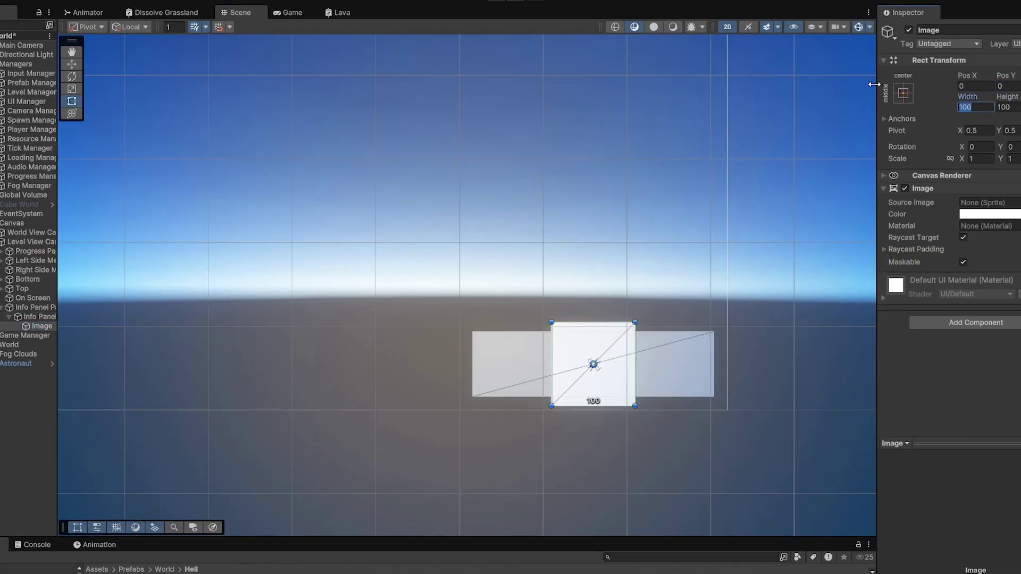
# Set the width of the new image inside the Info Panel to 64
pyautogui.write('32')
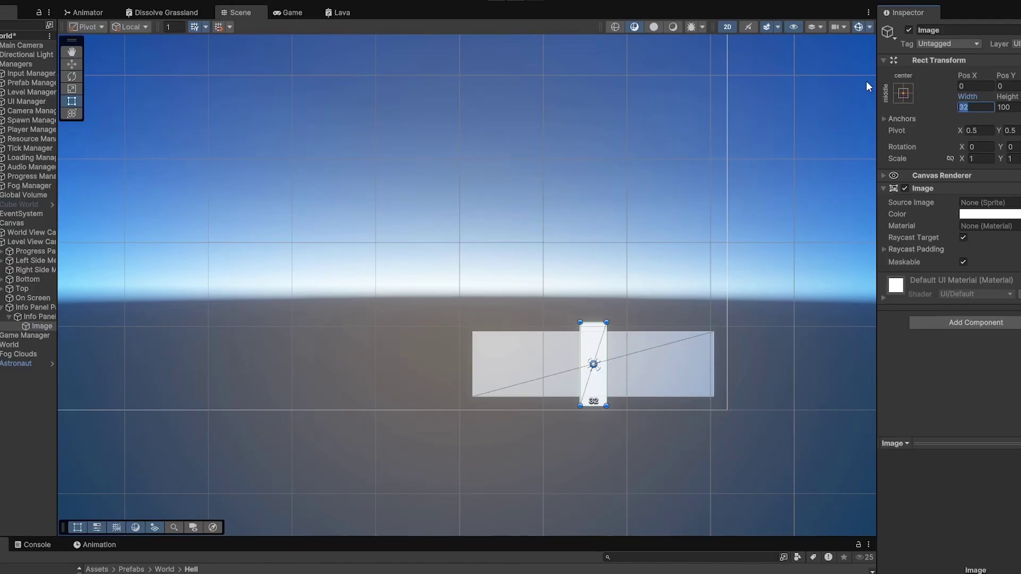
pyautogui.write('64')
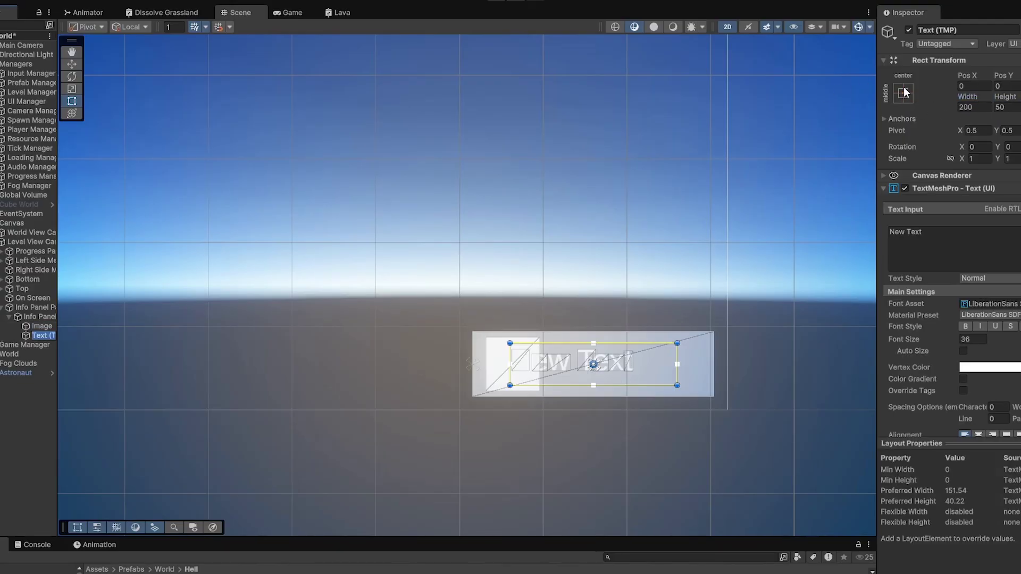
# Anchor the new text label to the Info Panel's middle right, moving its pivot and position too, with Pos X at -16
pyautogui.click(904, 92)
pyautogui.keyDown('alt'); pyautogui.keyDown('shift'); pyautogui.click(996, 210); pyautogui.keyUp('shift'); pyautogui.keyUp('alt')
pyautogui.click(969, 86)
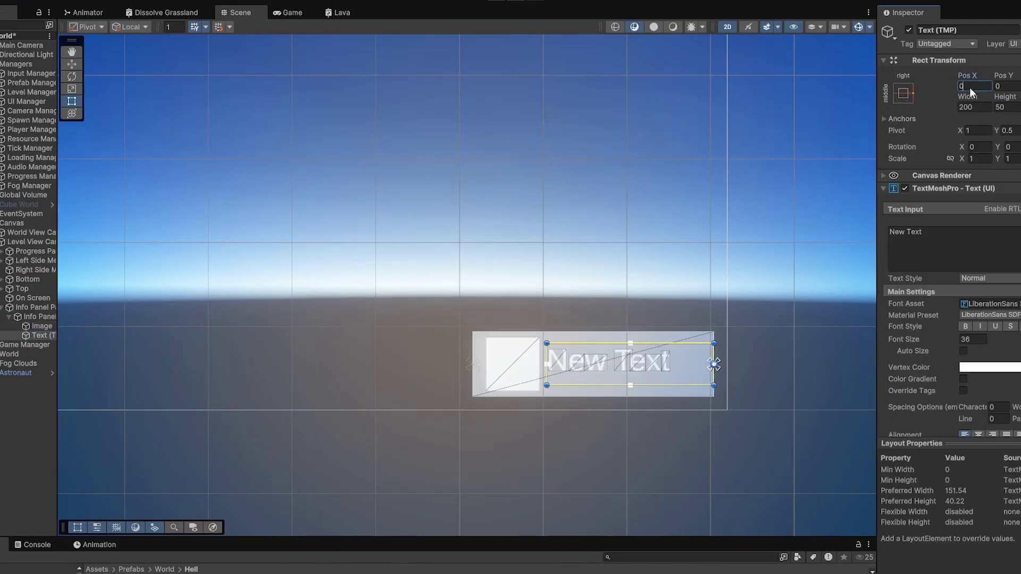
pyautogui.write('-16')
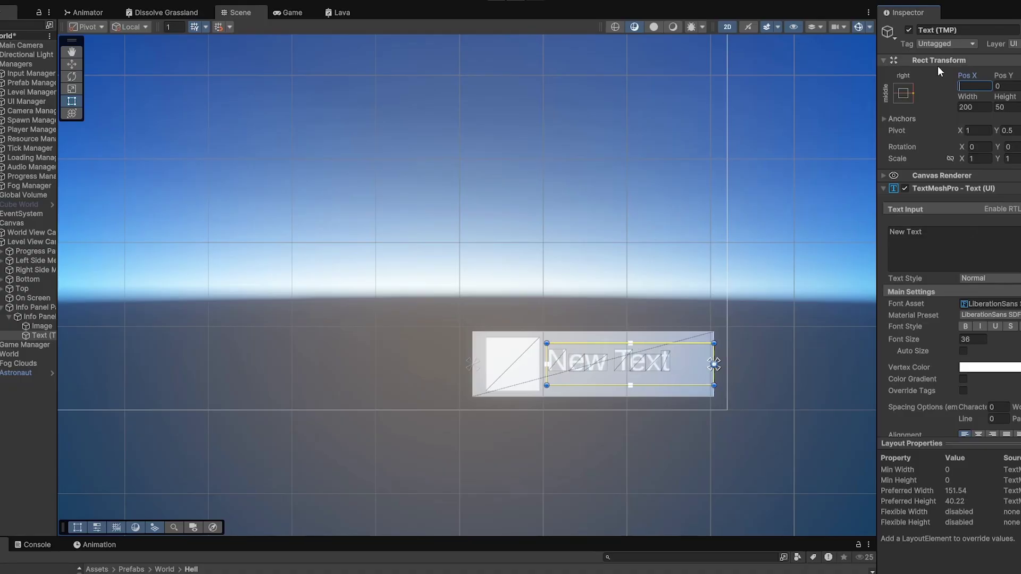
# Replace the label's placeholder text with "THis is a long text"
pyautogui.write('THis')
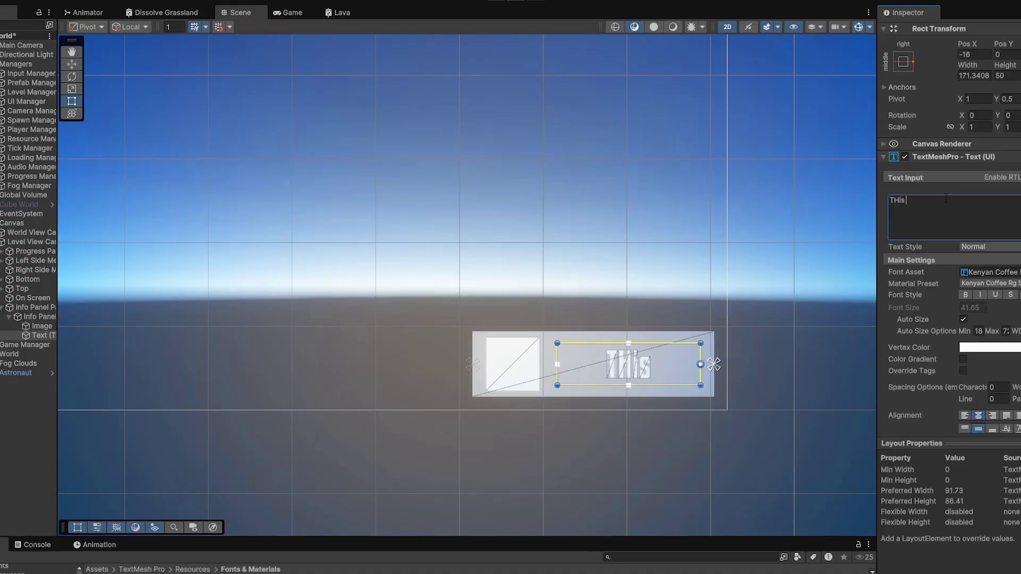
pyautogui.write(' is a long text')
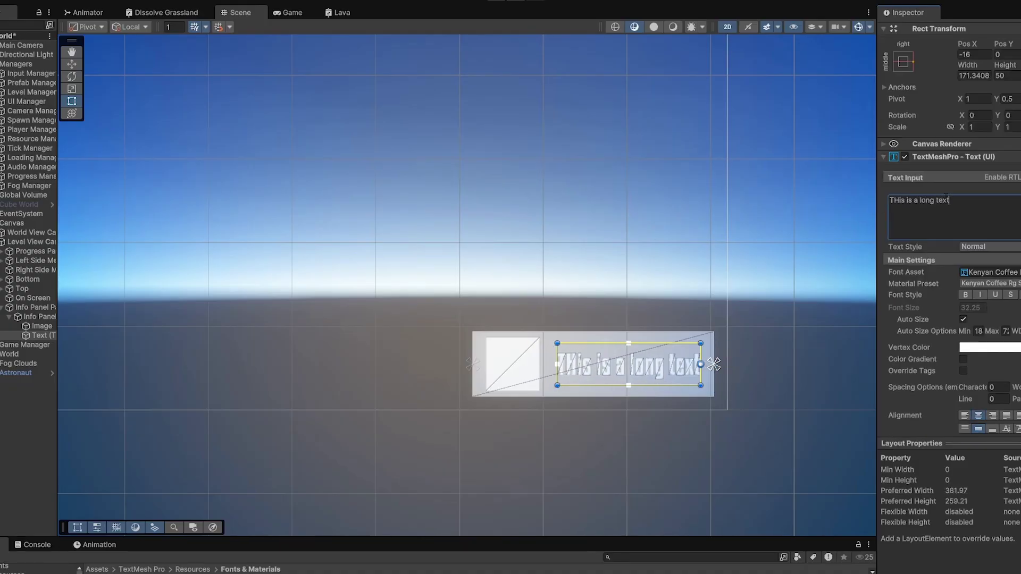
pyautogui.click(451, 365)
# Change the text label's vertex color from white to a near-black shade
pyautogui.click(42, 336)
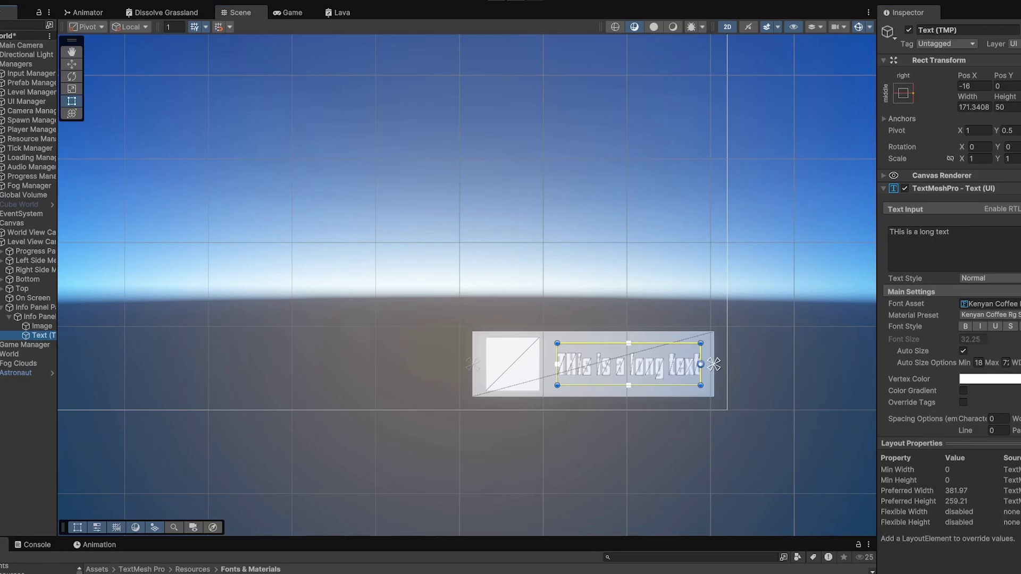
pyautogui.click(1000, 379)
pyautogui.moveTo(944, 380); pyautogui.dragTo(919, 415)
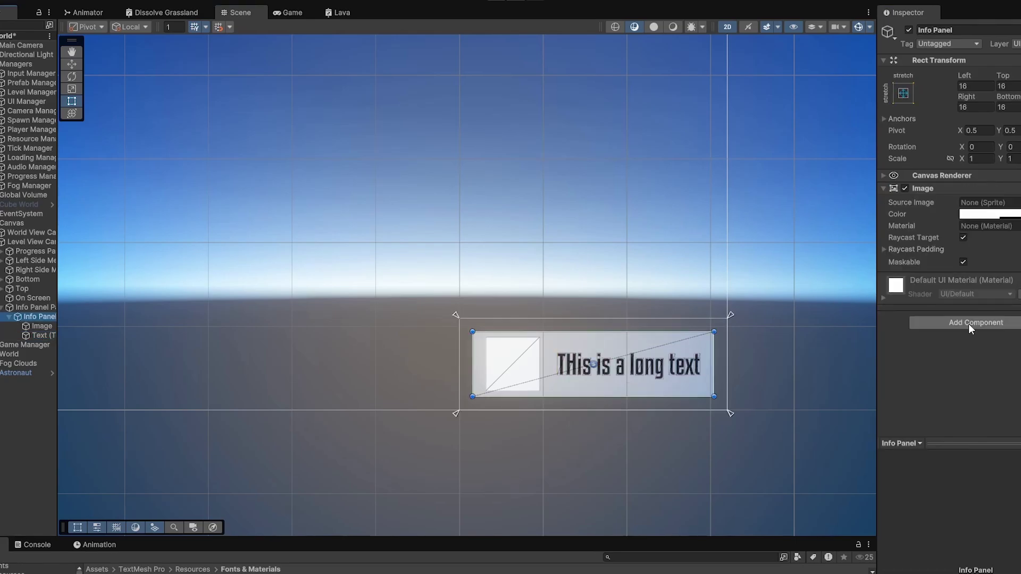
# Create a new script component named UIInfoPanel on the Info Panel object
pyautogui.click(970, 326)
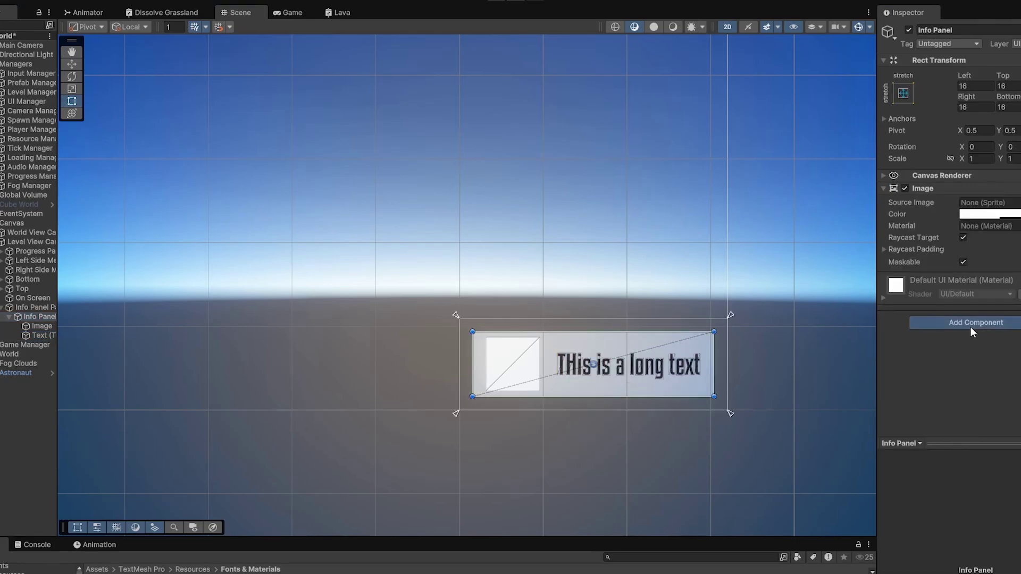
pyautogui.write('UII')
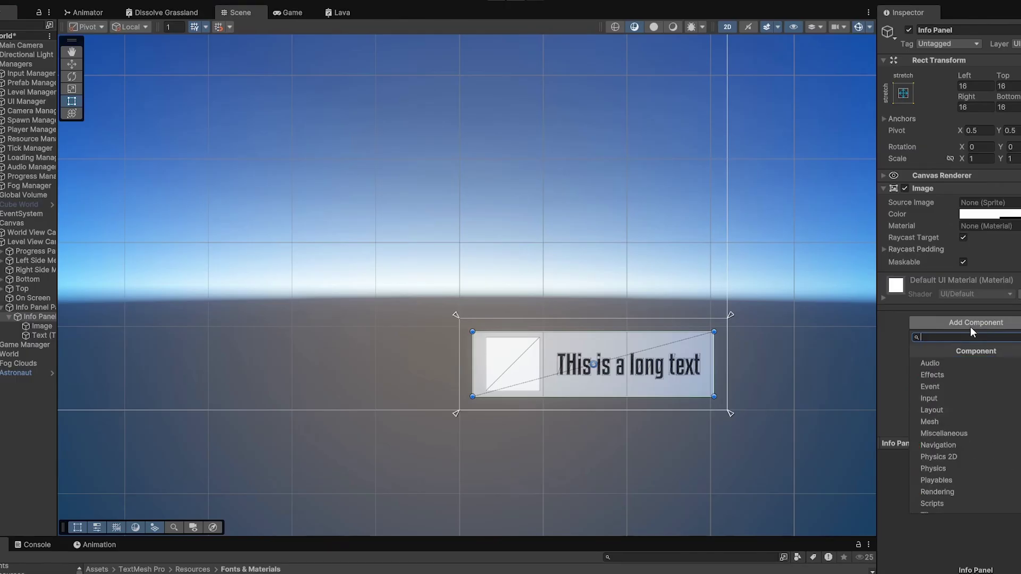
pyautogui.write('nfoPa')
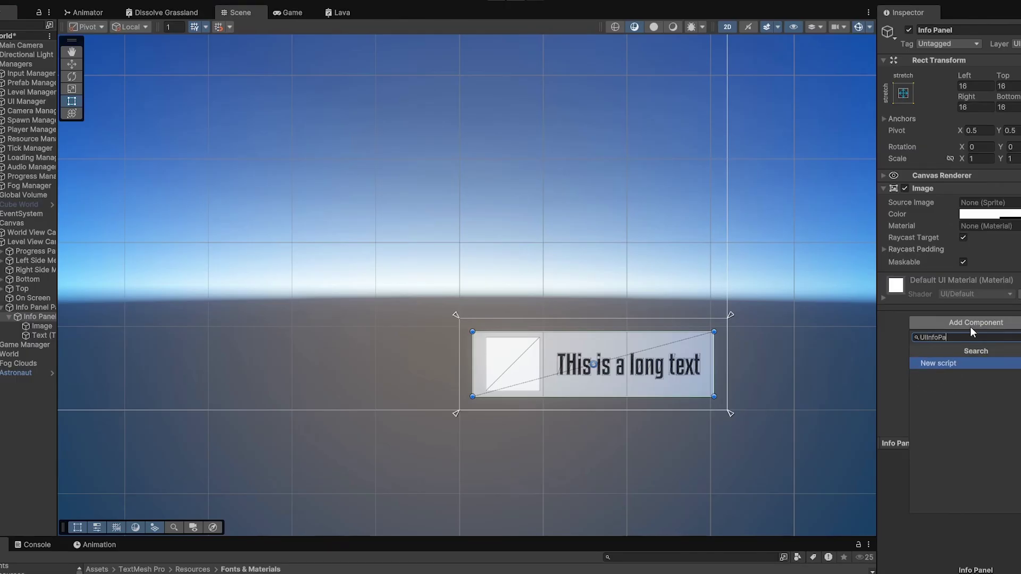
pyautogui.write('nel')
pyautogui.press('Return')
pyautogui.press('Return')
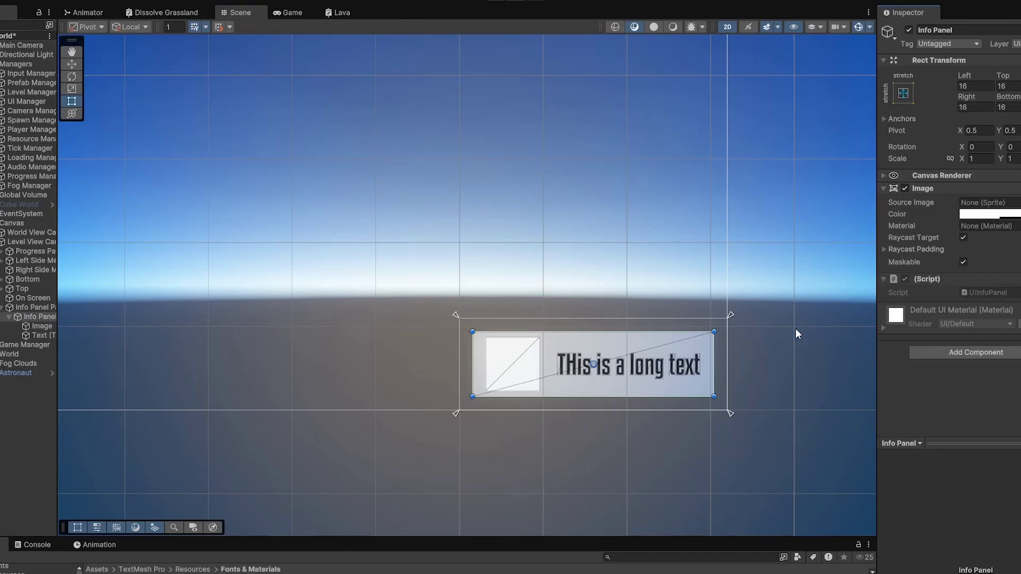
# Inspect the Info Panel's layout on the canvas and the SetInfo method in the UIInfoPanel script in the code editor
pyautogui.moveTo(784, 348); pyautogui.dragTo(827, 308, button='middle')
pyautogui.scroll(-2, 845, 333)
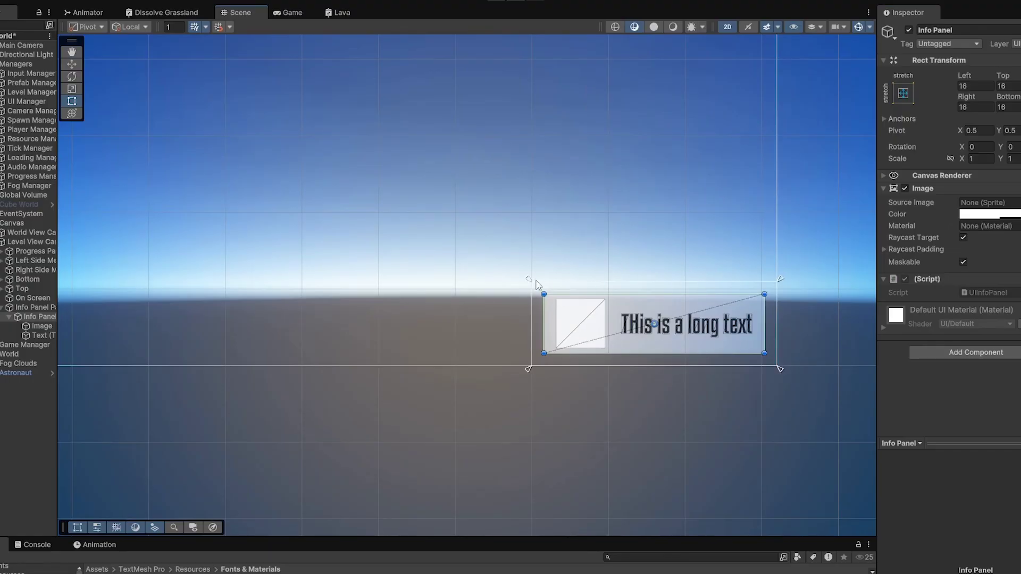
pyautogui.scroll(-2, 700, 265)
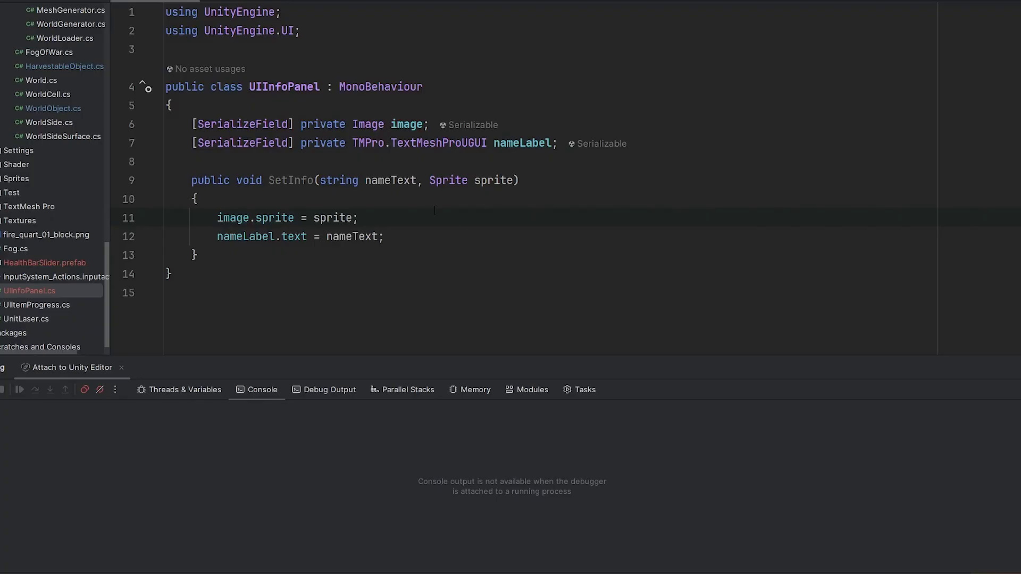
pyautogui.moveTo(191, 180); pyautogui.dragTo(375, 256)
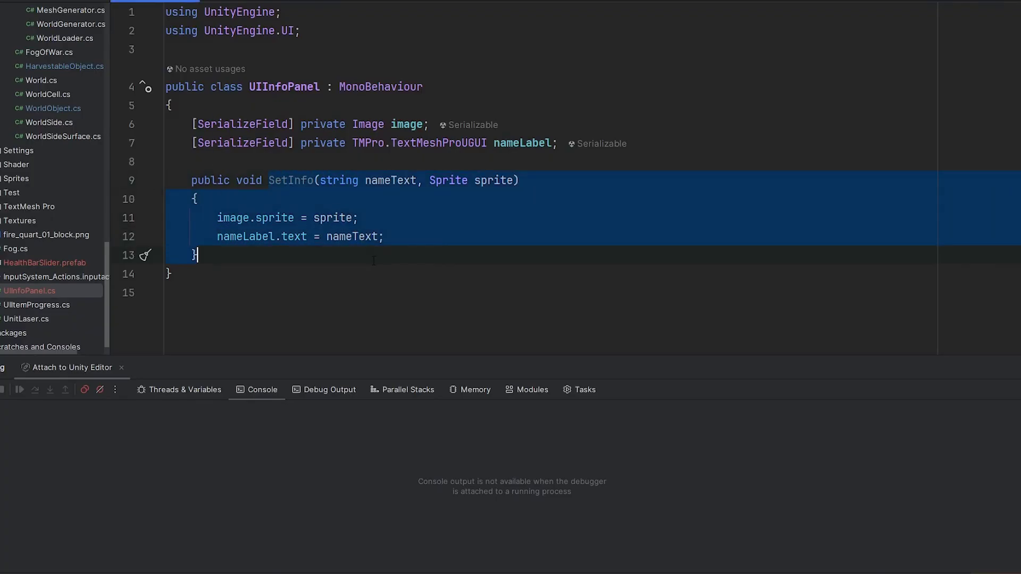
pyautogui.click(374, 257)
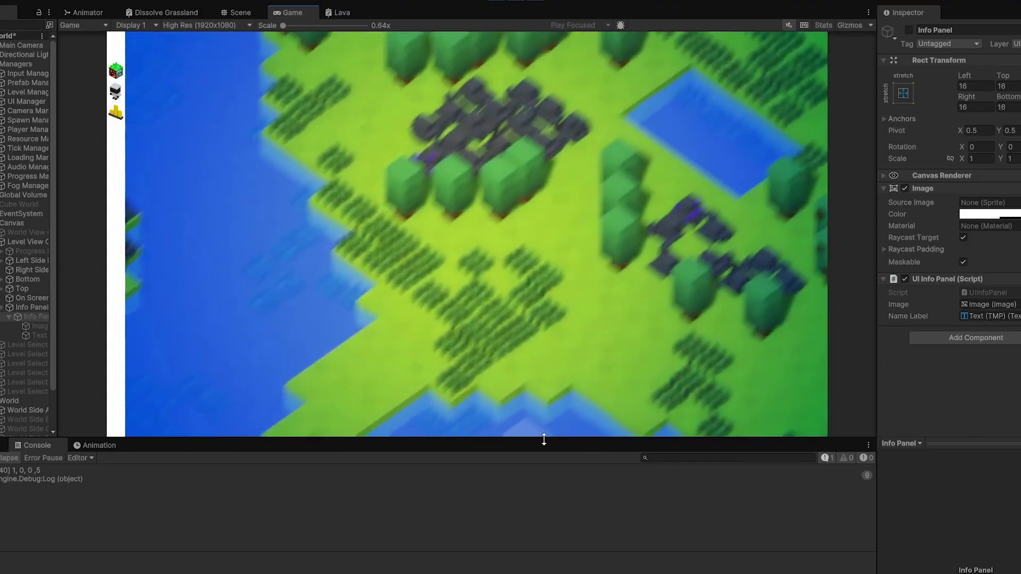
# Enlarge the Game view by shrinking the console area, and test the info panel over the stone near the island's edge
pyautogui.moveTo(542, 438); pyautogui.dragTo(547, 529)
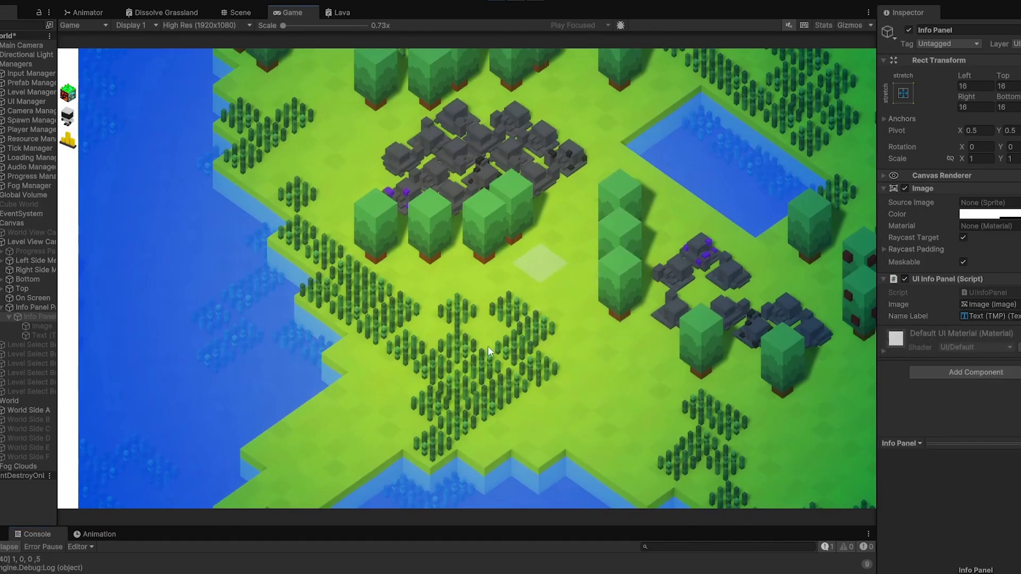
pyautogui.press('d')
pyautogui.press('w')
pyautogui.press('a')
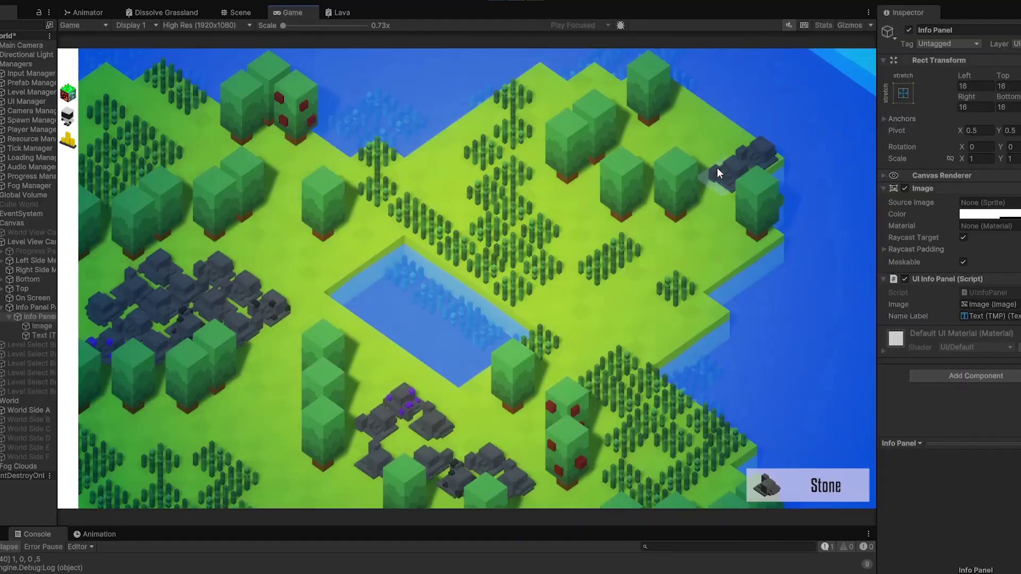
# Check the running game's rendering statistics, hide them again, and test the info panel over coal, grass and trees
pyautogui.click(823, 25)
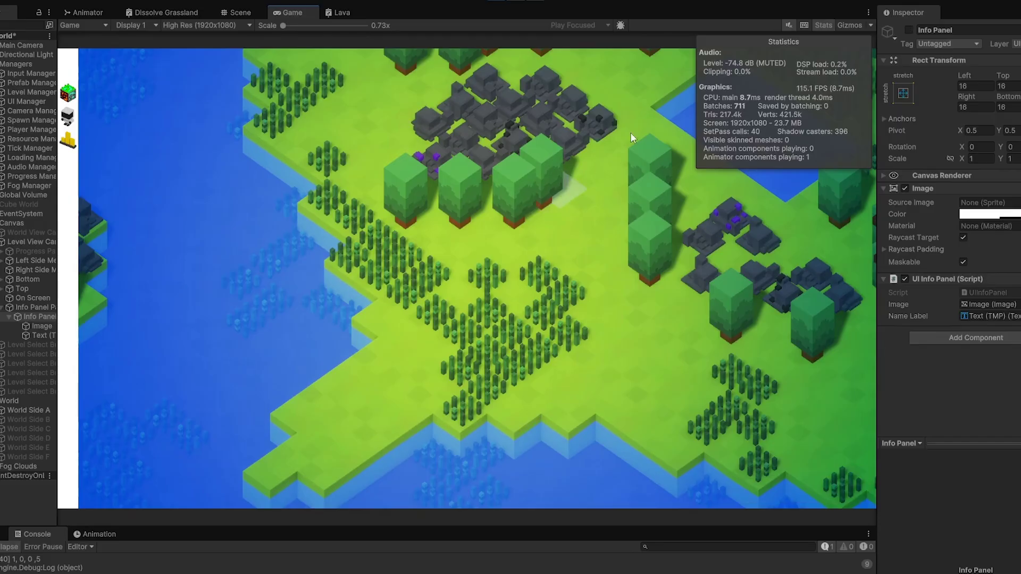
pyautogui.click(819, 23)
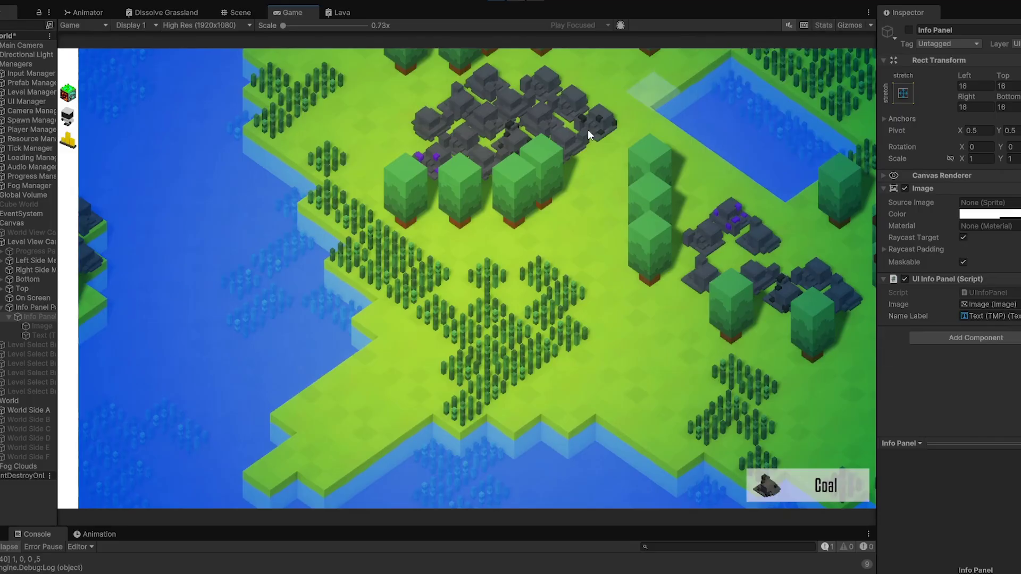
pyautogui.press('w')
pyautogui.press('d')
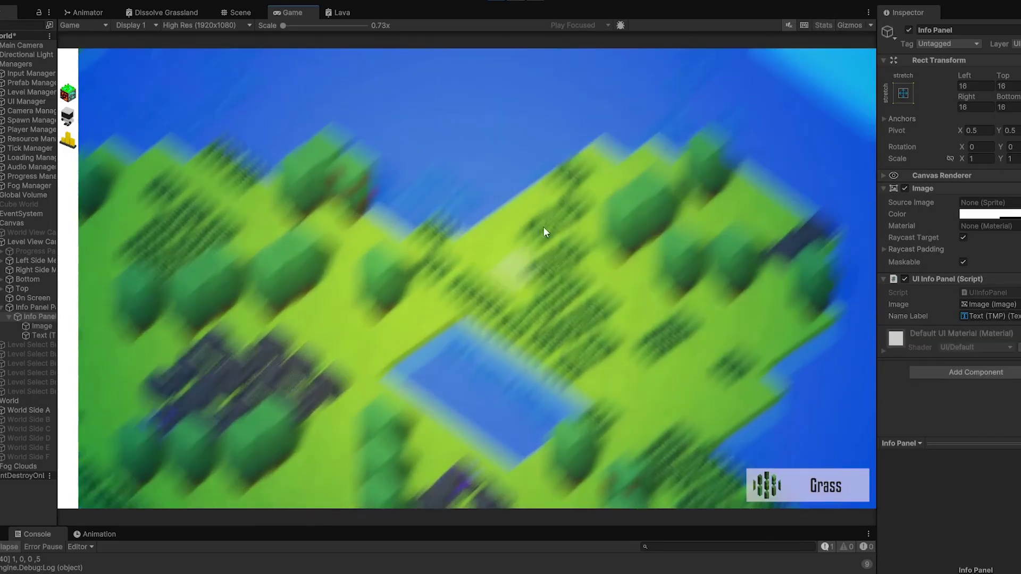
pyautogui.press('a')
pyautogui.press('s')
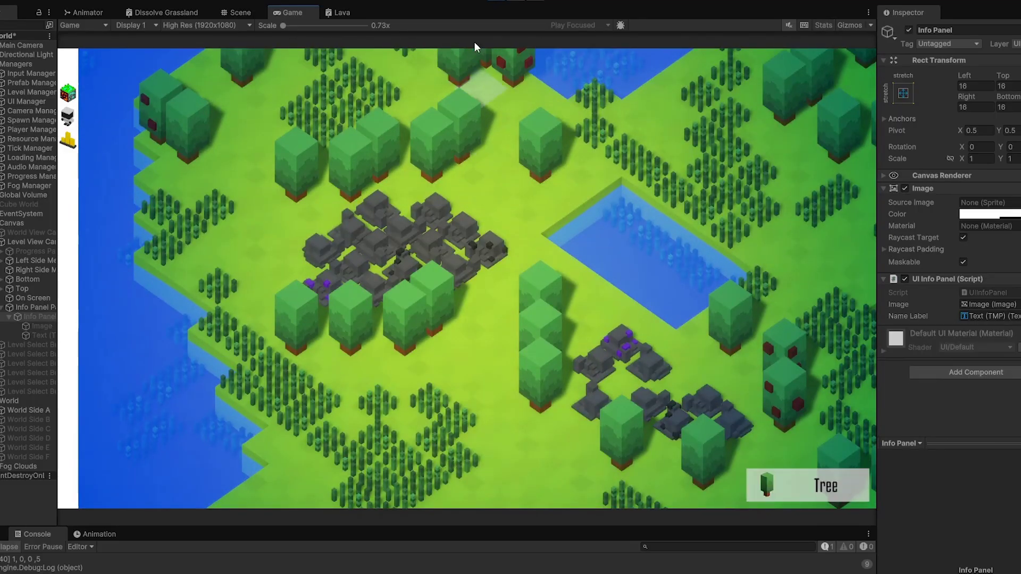
pyautogui.press('s')
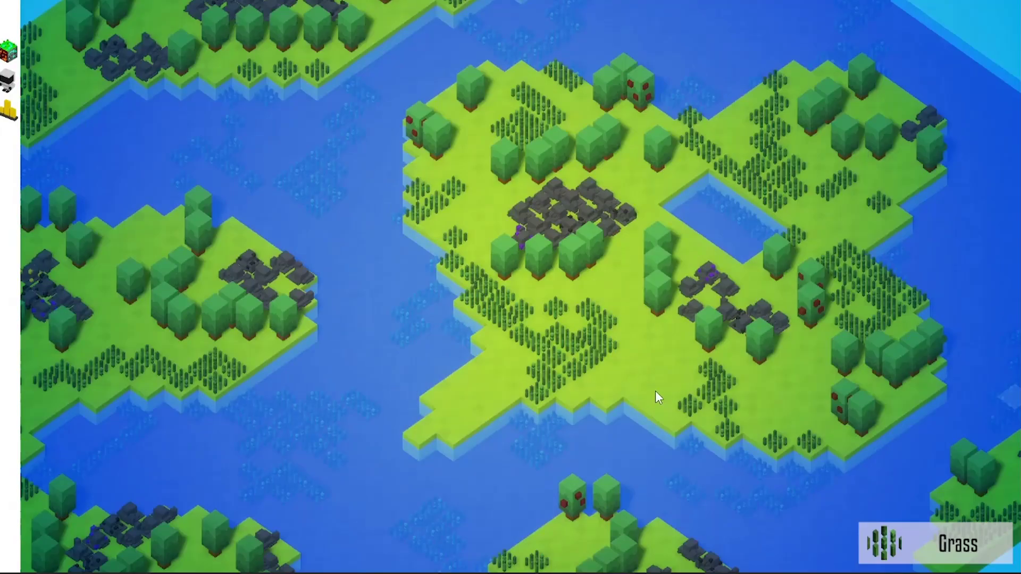
# Survey the surrounding islands in the running game and take a closer look at the central island's trees and rocks
pyautogui.press('a')
pyautogui.press('s')
pyautogui.press('d')
pyautogui.press('w')
pyautogui.press('a')
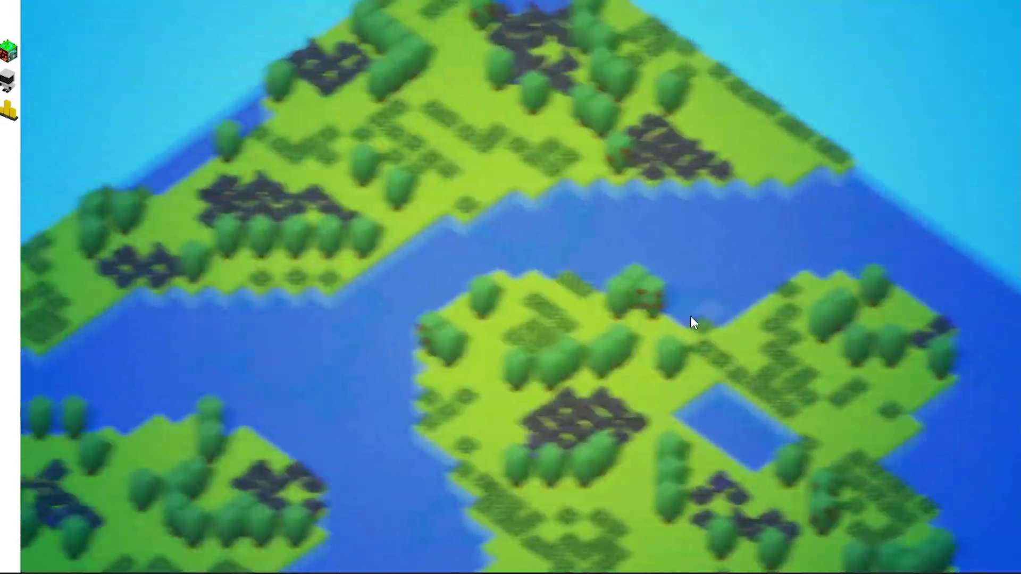
pyautogui.press('s')
pyautogui.press('d')
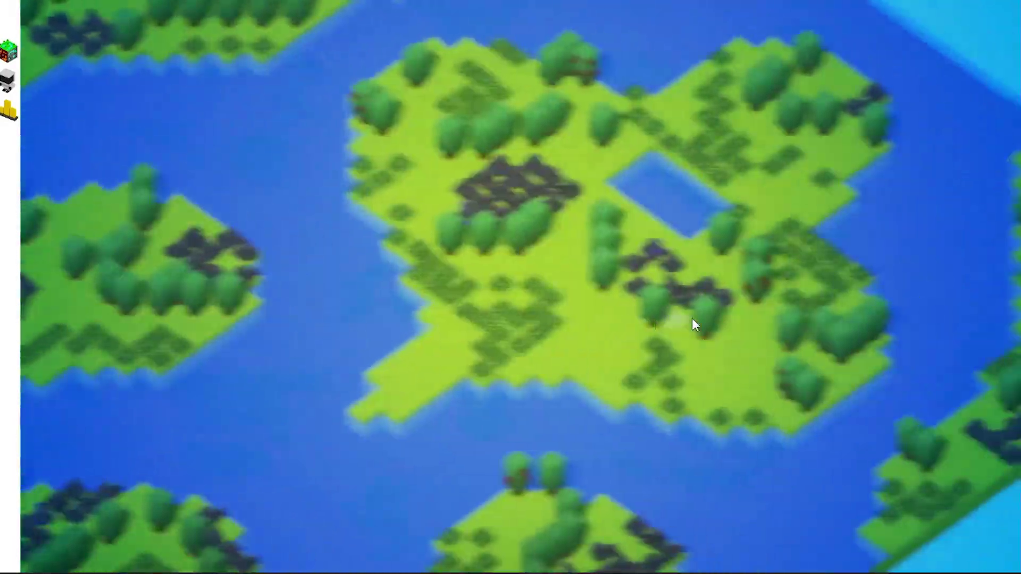
pyautogui.scroll(5, 692, 318)
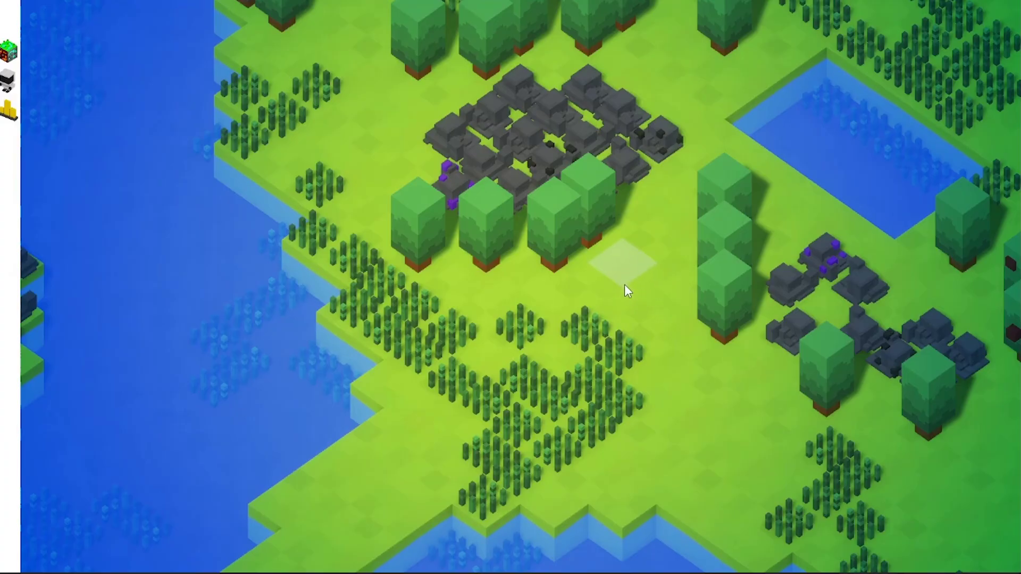
# Examine the whole grassland level at wide and close range, testing the info panel over grass patches on different islands
pyautogui.scroll(-5, 624, 284)
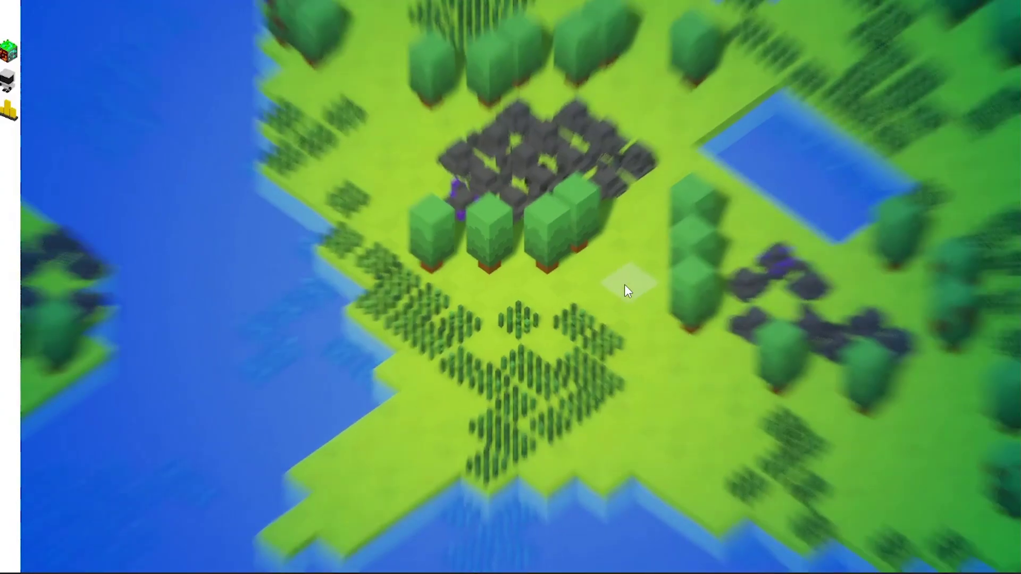
pyautogui.press('w')
pyautogui.scroll(3, 746, 349)
pyautogui.press('a')
pyautogui.press('s')
pyautogui.scroll(-5, 746, 353)
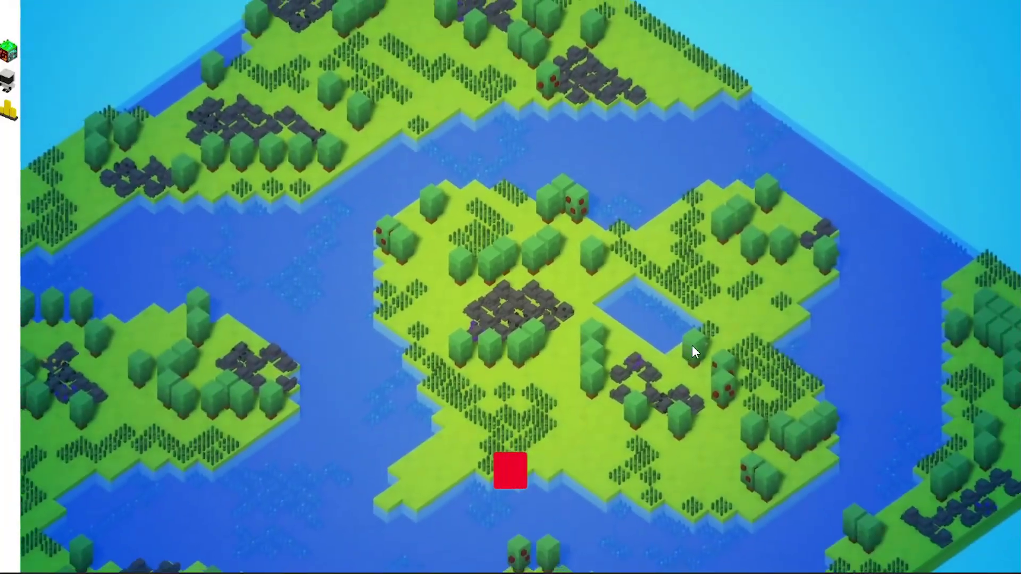
pyautogui.scroll(4, 697, 367)
pyautogui.scroll(4, 717, 381)
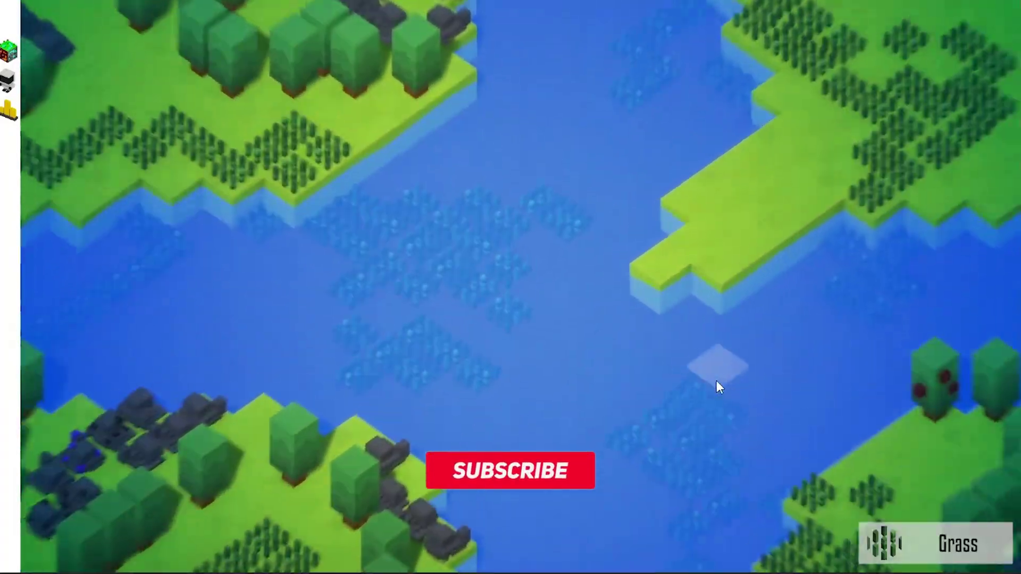
pyautogui.scroll(-5, 716, 381)
pyautogui.press('d')
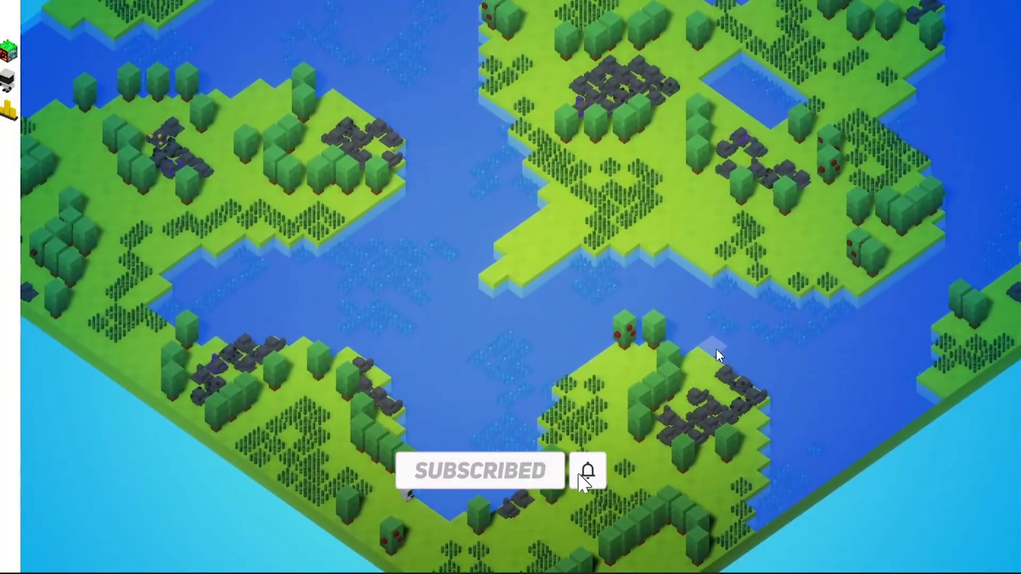
pyautogui.press('a')
pyautogui.press('w')
pyautogui.scroll(-4, 689, 355)
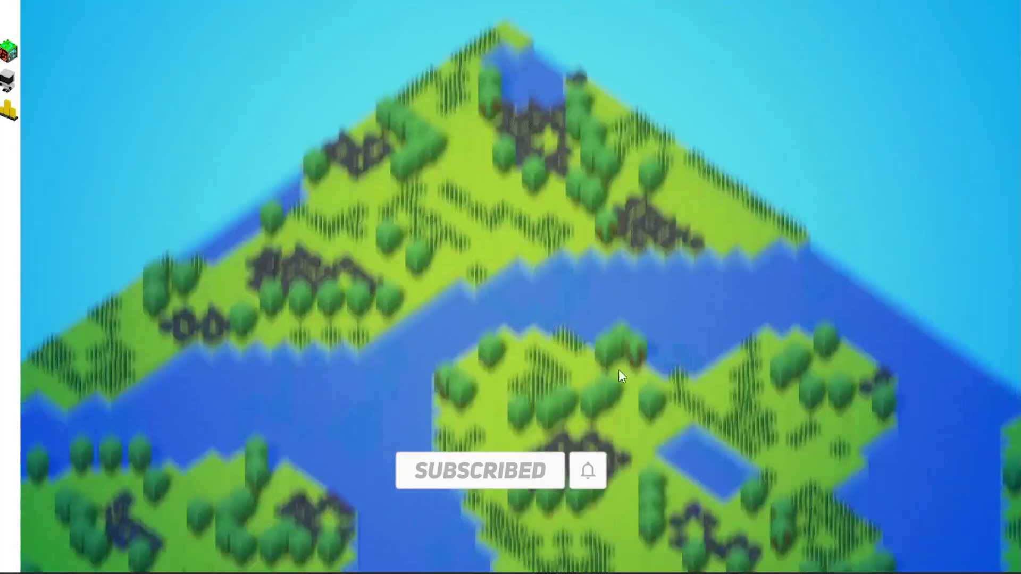
pyautogui.scroll(3, 592, 325)
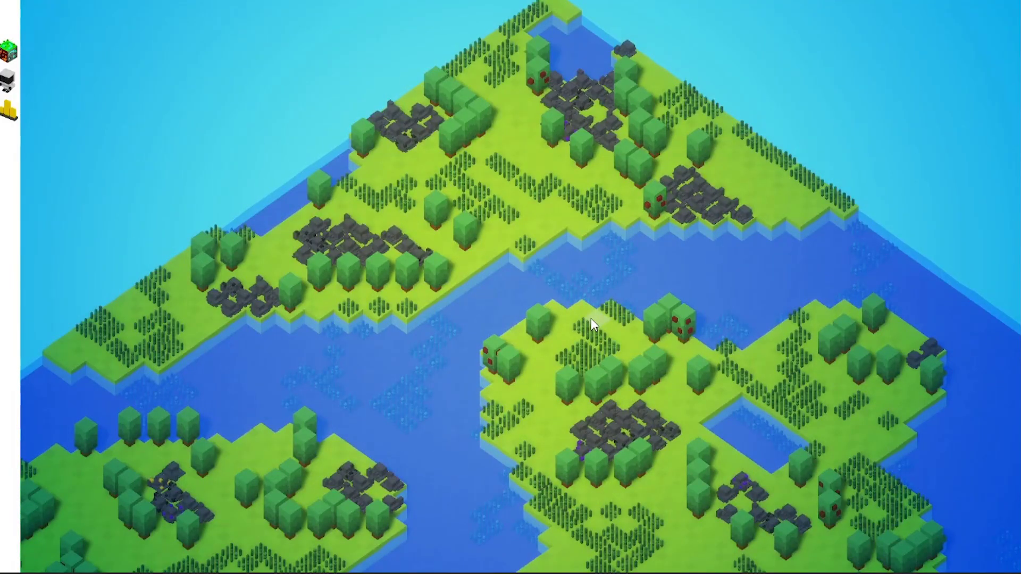
pyautogui.scroll(4, 687, 311)
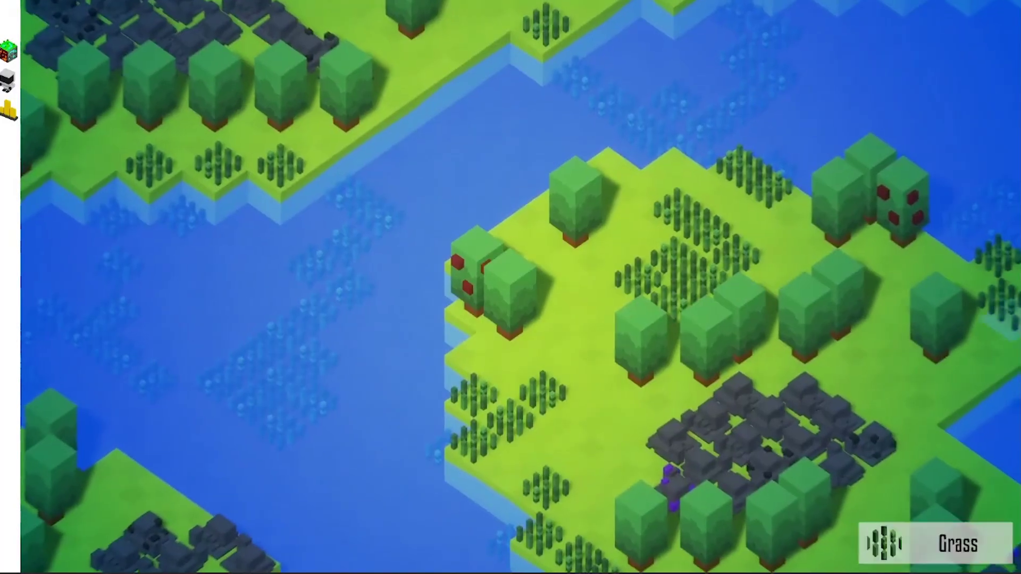